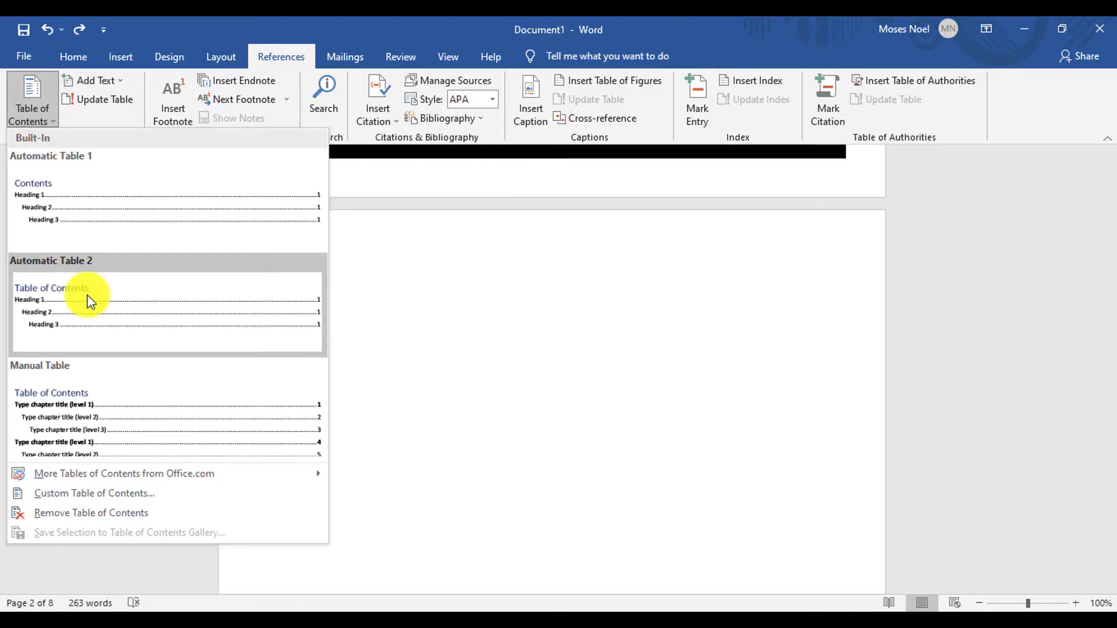
- Insert the Automatic Table 2 table of contents on the blank second page of the document
click(89, 299)
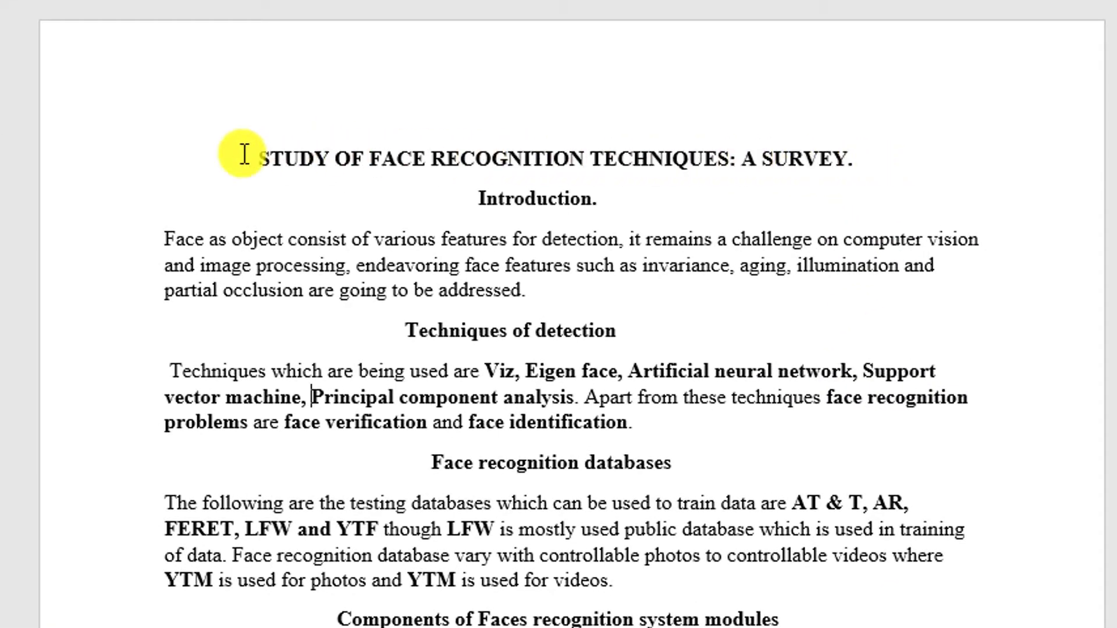
- Apply the Heading 1 style to the Introduction, Techniques of detection, Face recognition databases and Components of Faces recognition system modules headings
drag(239, 155, 872, 158)
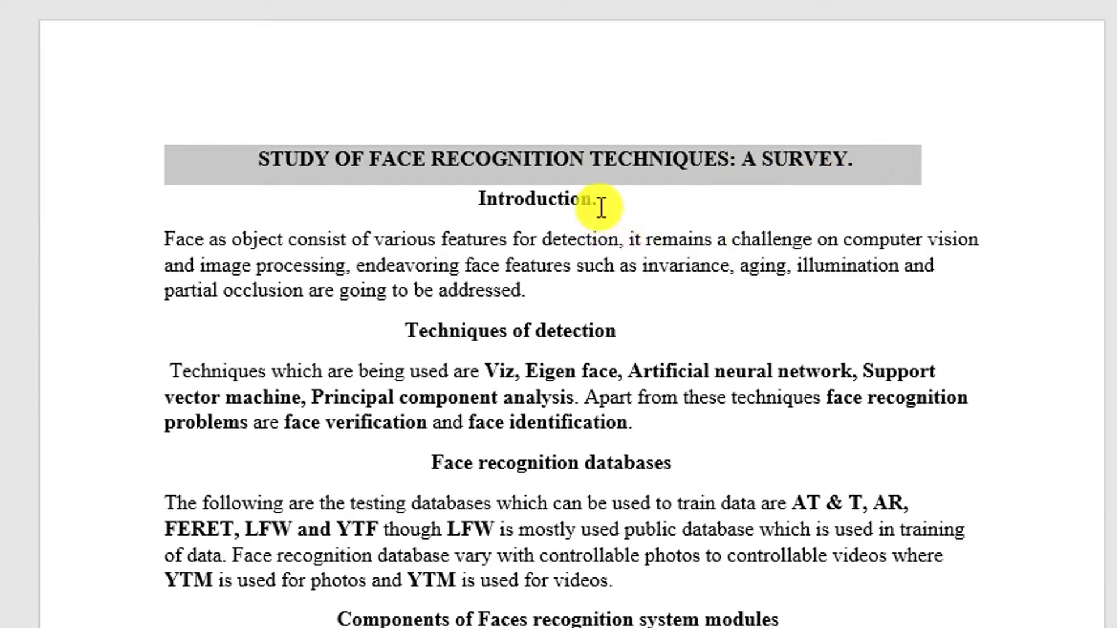
drag(601, 208, 544, 204)
click(636, 189)
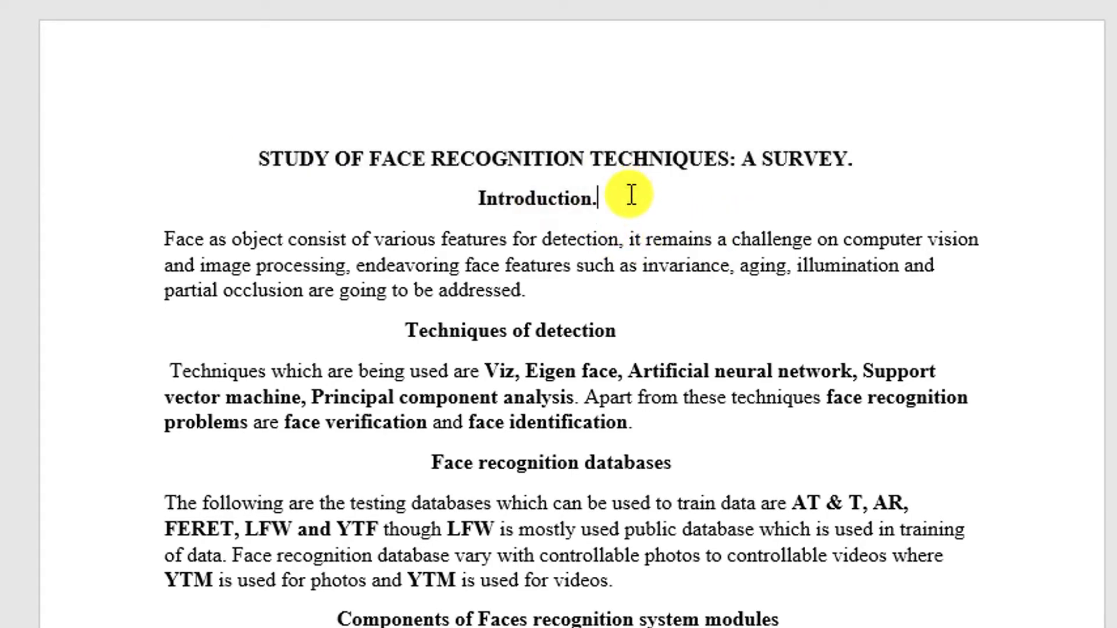
ctrl+click(540, 199)
drag(679, 330, 408, 334)
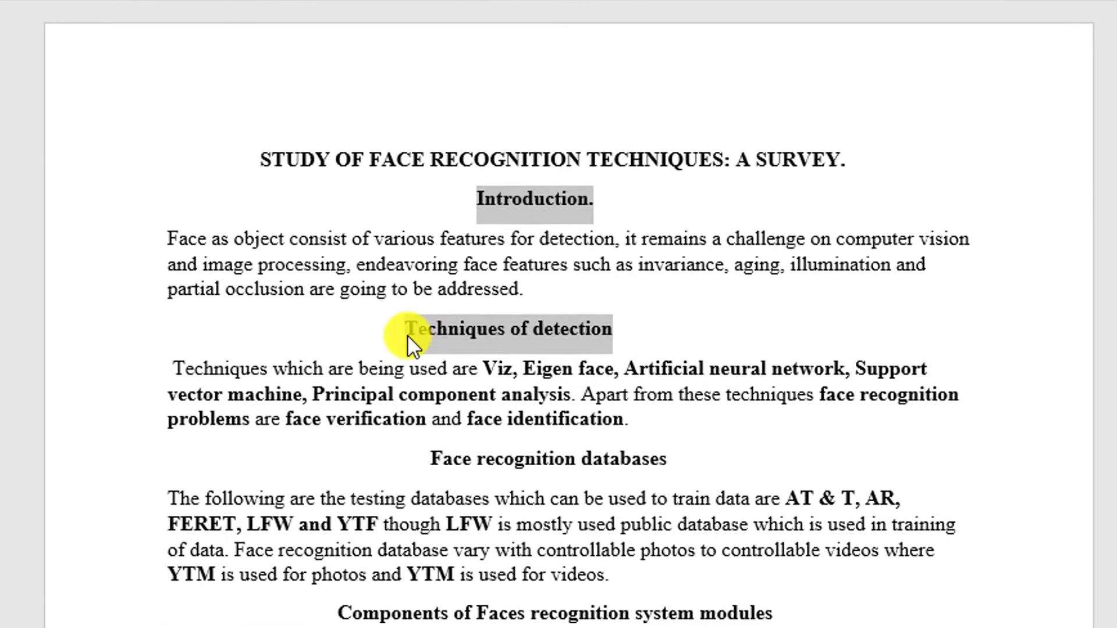
drag(692, 458, 472, 459)
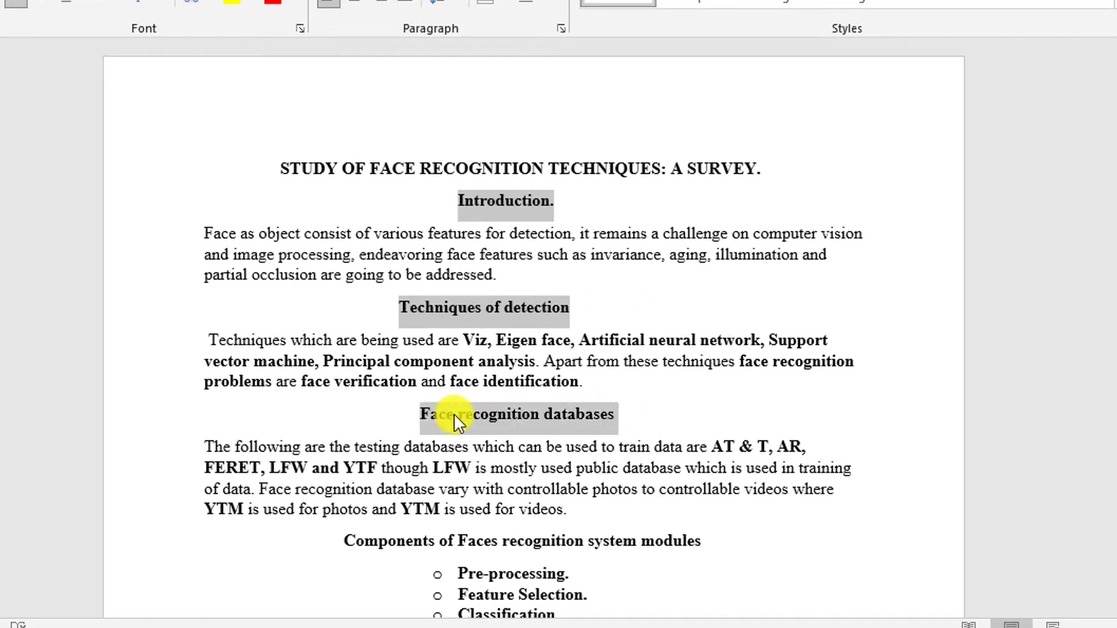
drag(705, 541, 365, 536)
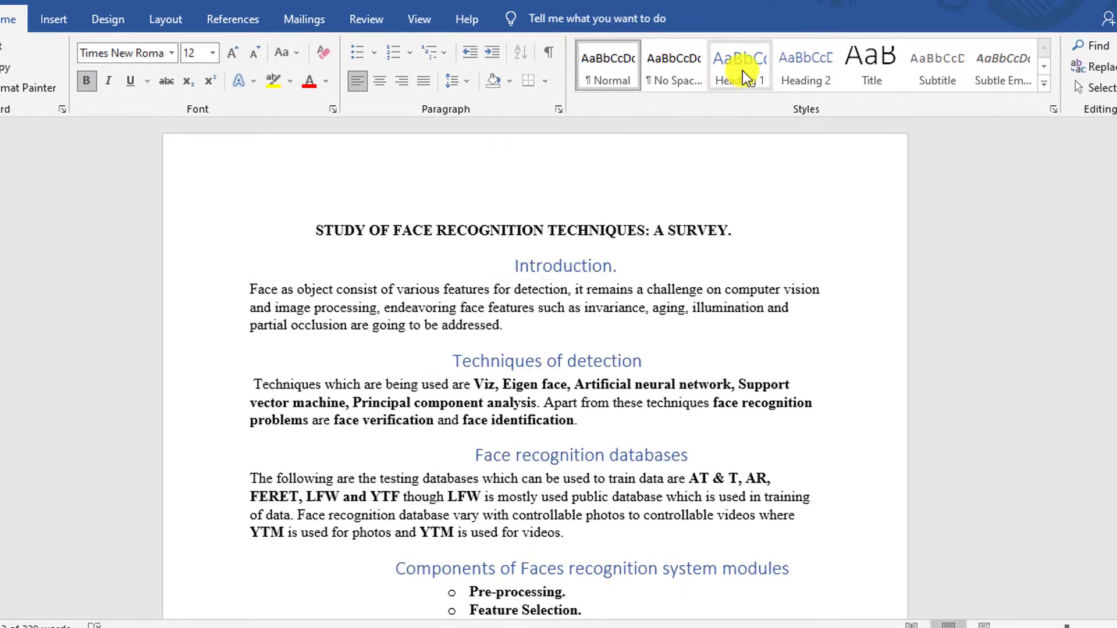
click(740, 64)
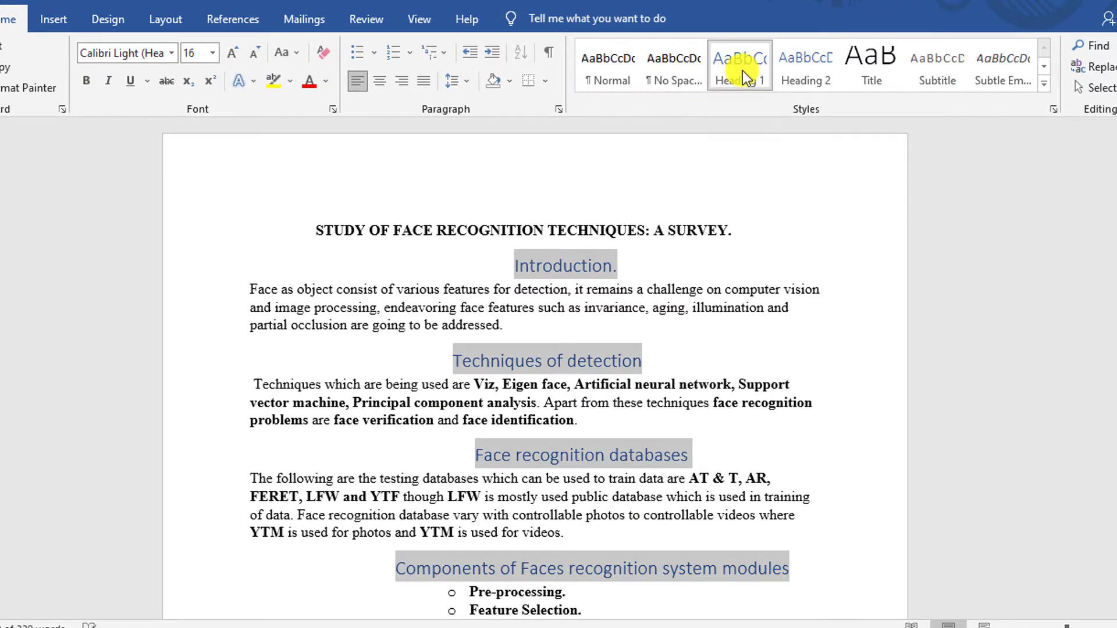
scroll(724, 279, down, 3)
click(726, 289)
scroll(599, 317, down, 10)
scroll(599, 317, up, 13)
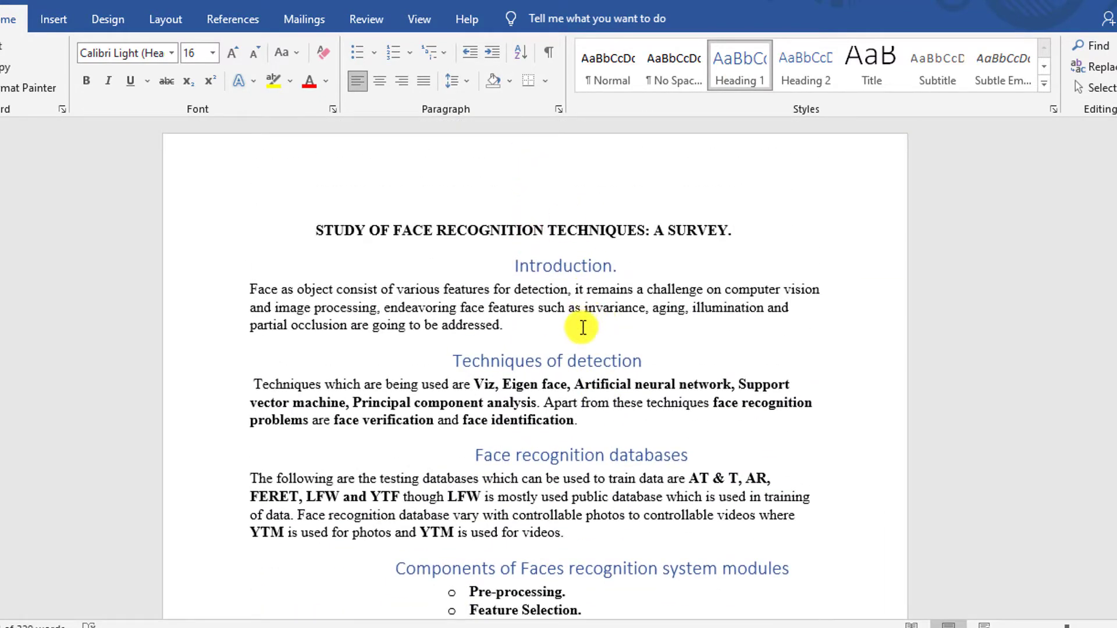
double_click(540, 164)
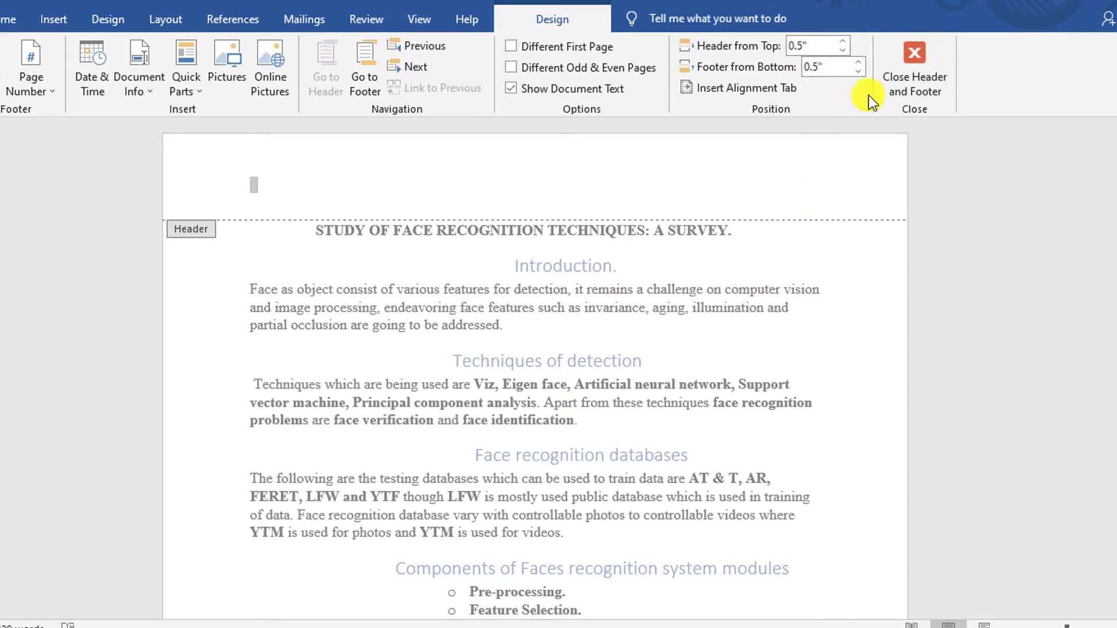
click(906, 75)
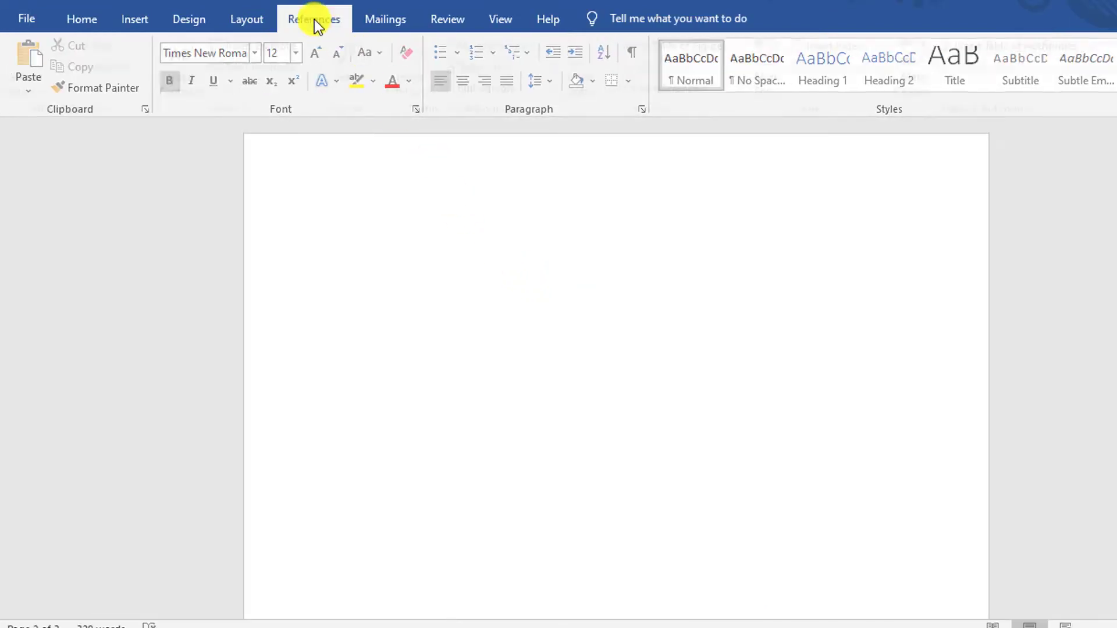
- Insert an automatic table of contents in the Automatic Table 2 design on the blank first page
click(314, 20)
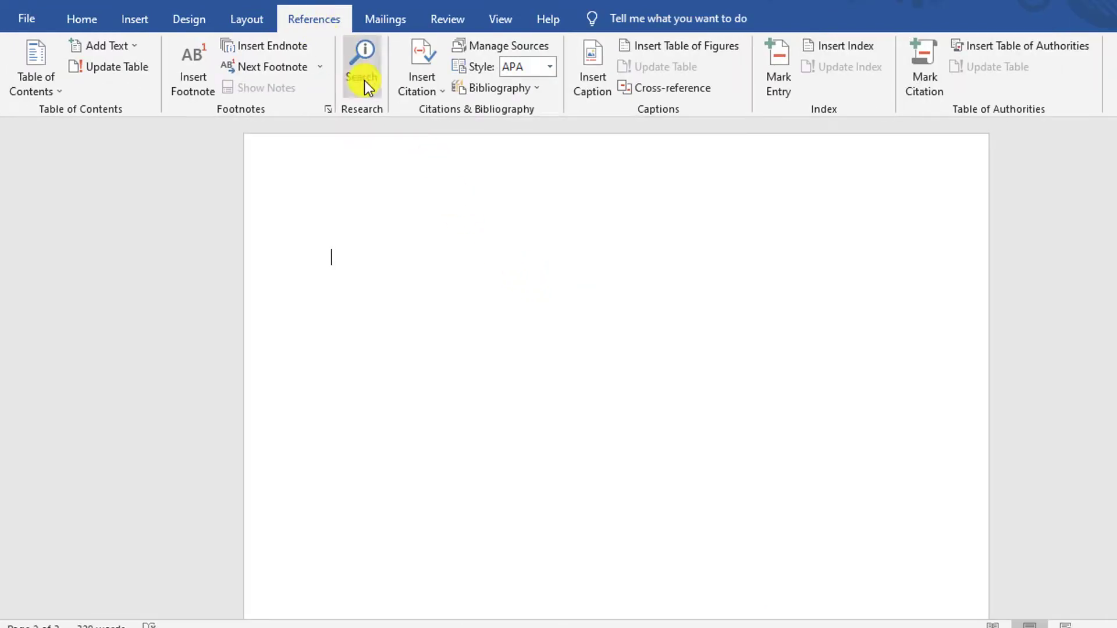
click(36, 75)
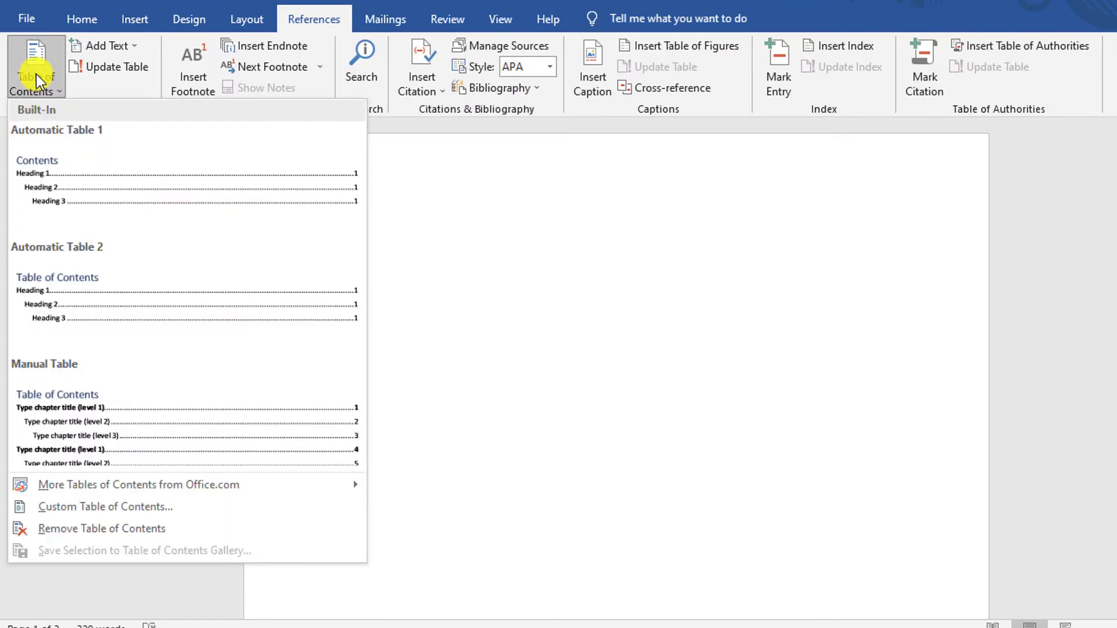
click(90, 285)
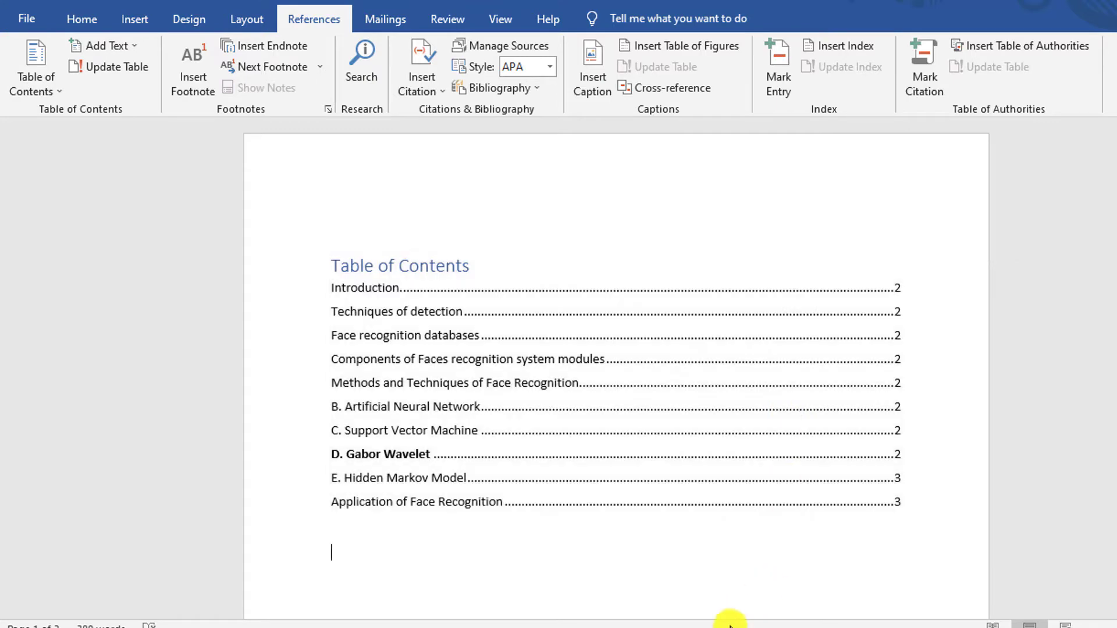
- Switch to the document with the face recognition cover page and look over its cover and Introduction page
mouse_move(740, 611)
click(780, 568)
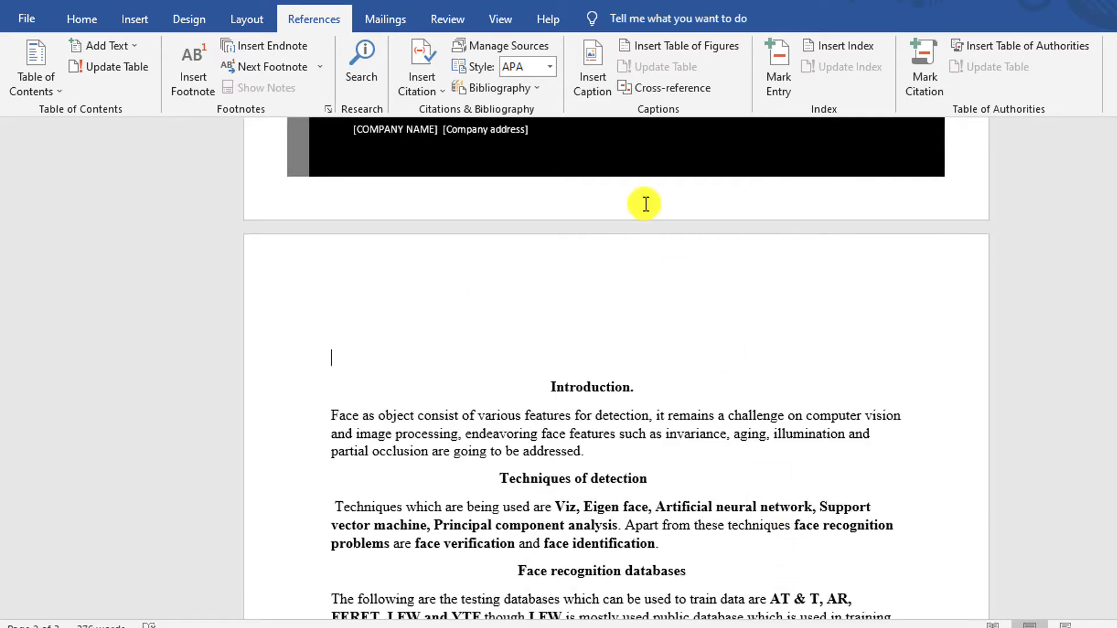
scroll(644, 234, up, 5)
scroll(640, 232, up, 5)
scroll(634, 229, down, 5)
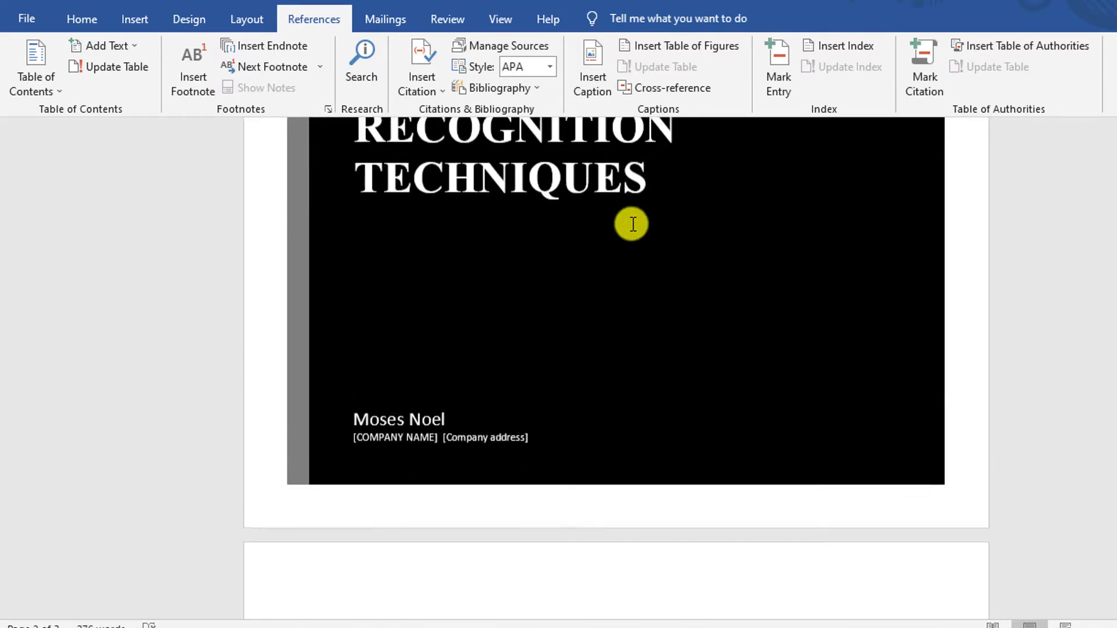
scroll(633, 224, down, 1)
scroll(632, 224, down, 10)
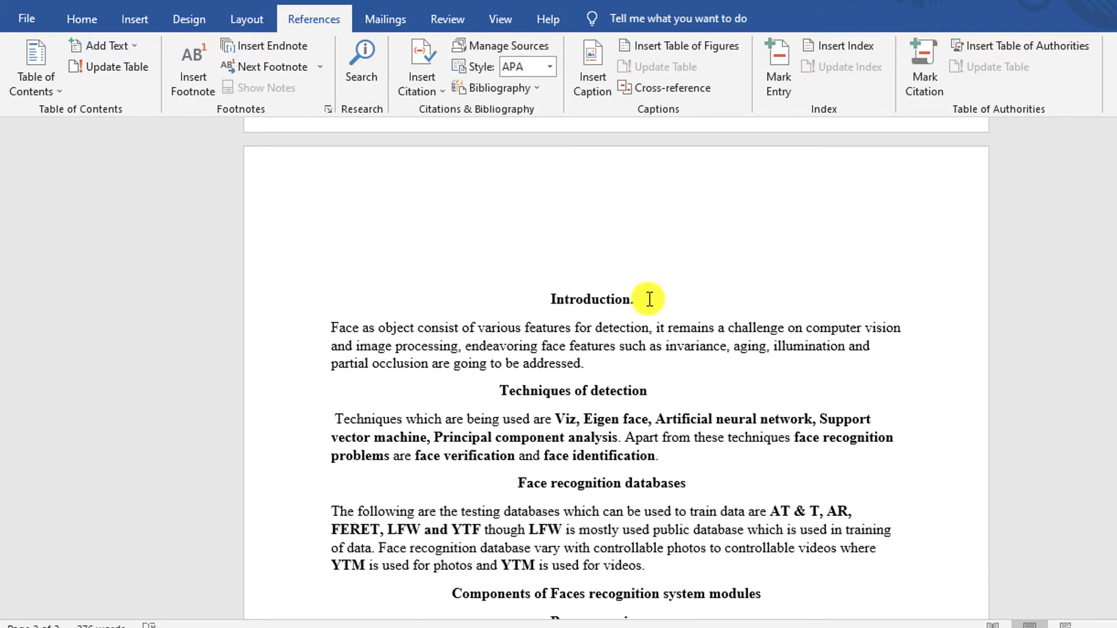
- Apply the Heading 1 style to all section headings from Introduction through Hidden Markov Model, leaving out the letters in front of the method names
triple_click(649, 299)
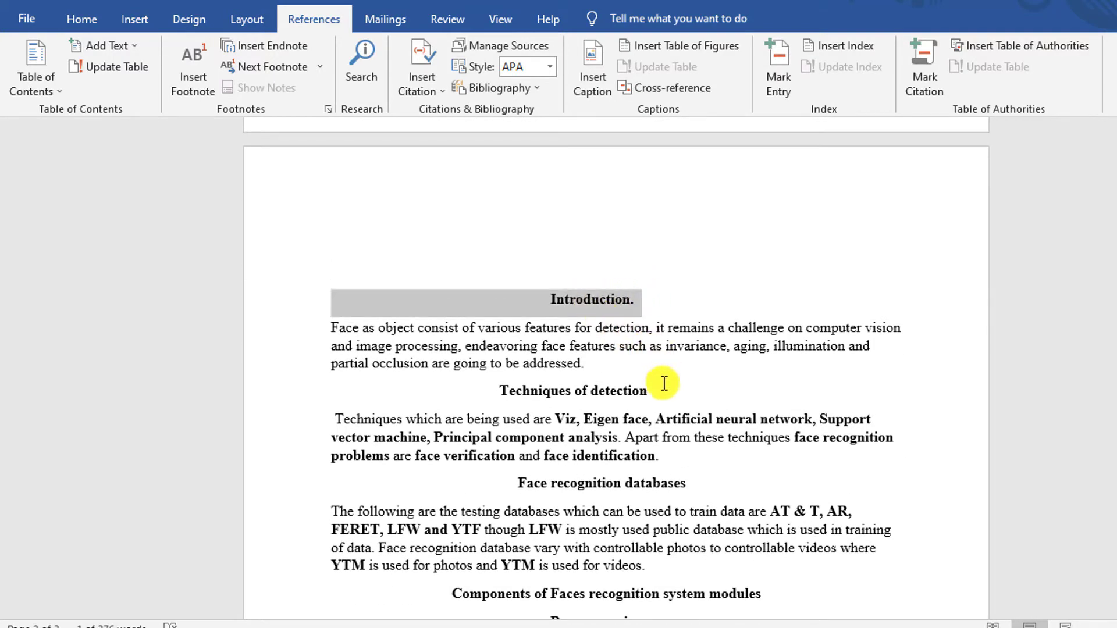
ctrl+drag(648, 391, 498, 391)
scroll(638, 328, down, 3)
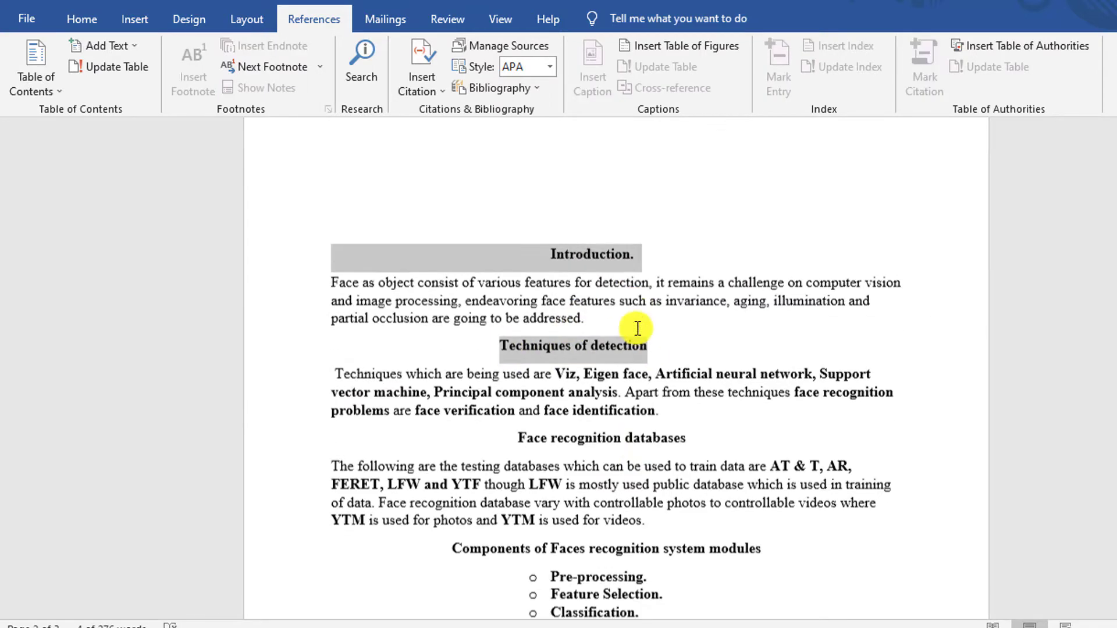
ctrl+drag(691, 307, 509, 307)
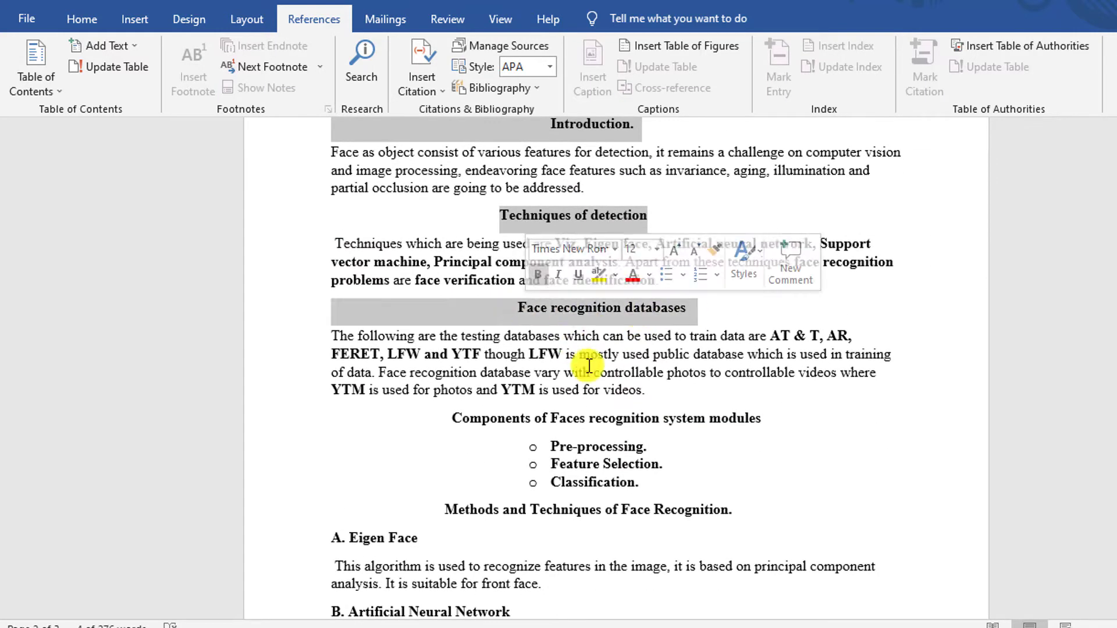
ctrl+drag(767, 419, 484, 424)
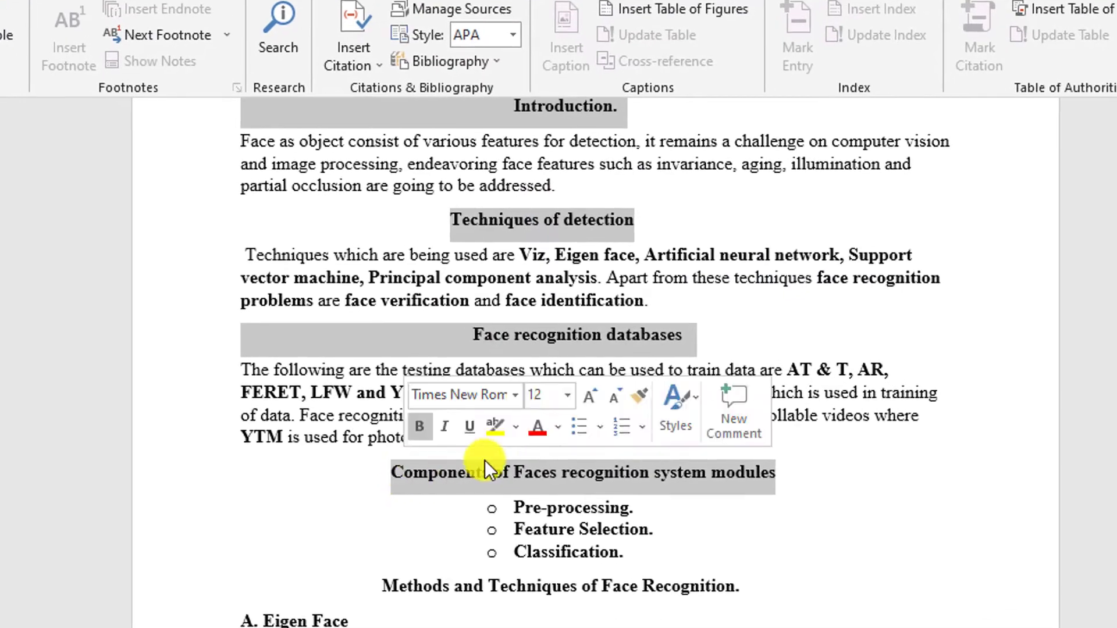
scroll(596, 417, down, 3)
ctrl+drag(745, 418, 258, 466)
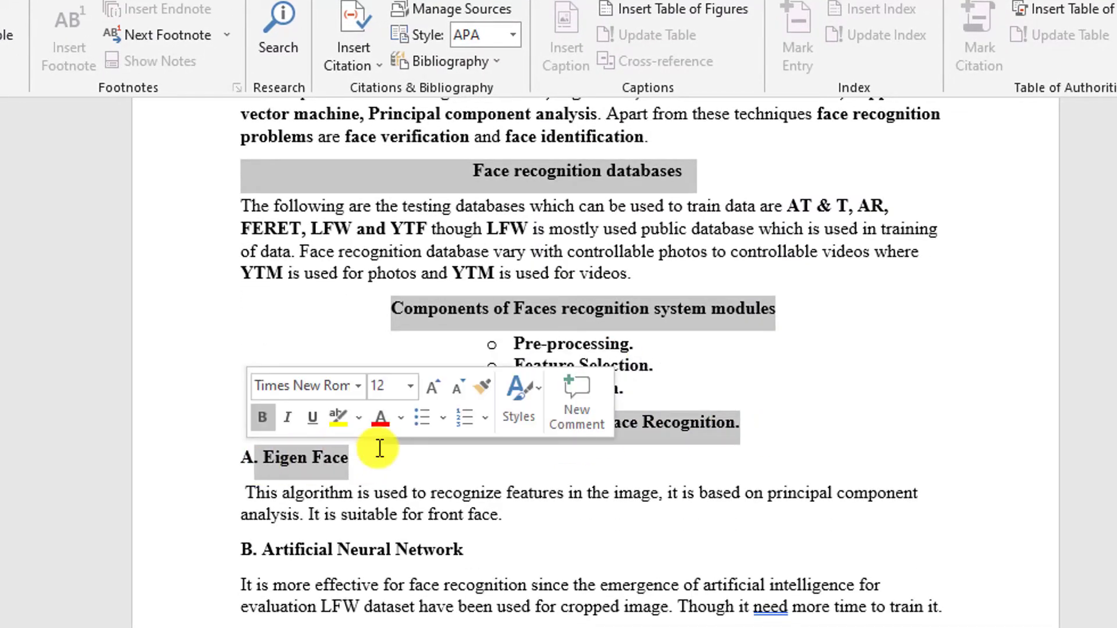
scroll(387, 442, down, 1)
ctrl+drag(480, 494, 253, 492)
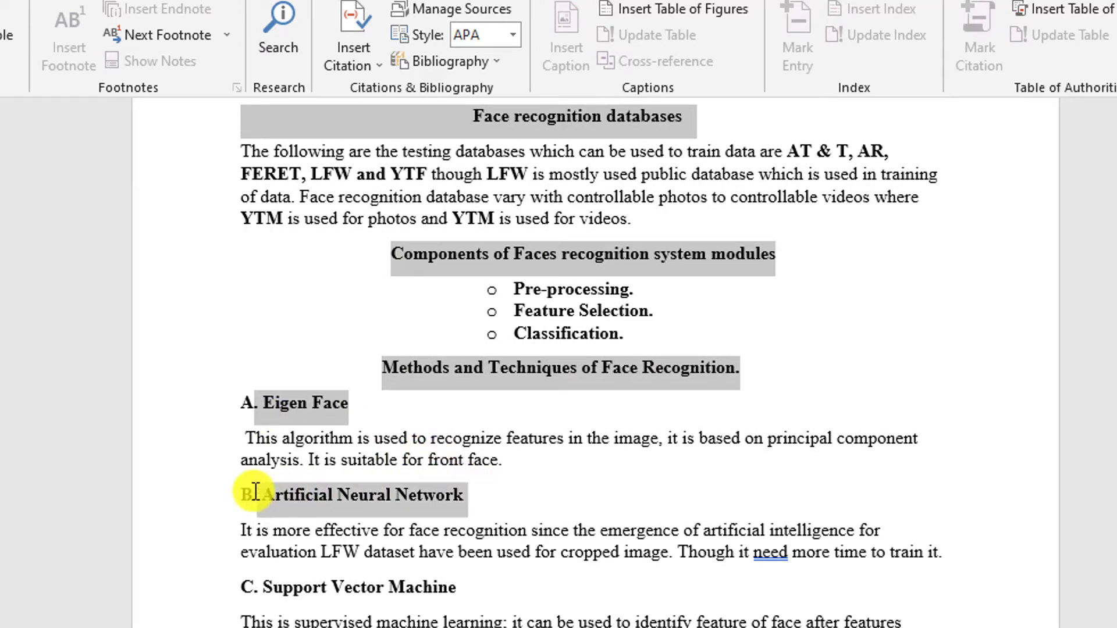
scroll(466, 430, down, 3)
ctrl+drag(469, 422, 287, 429)
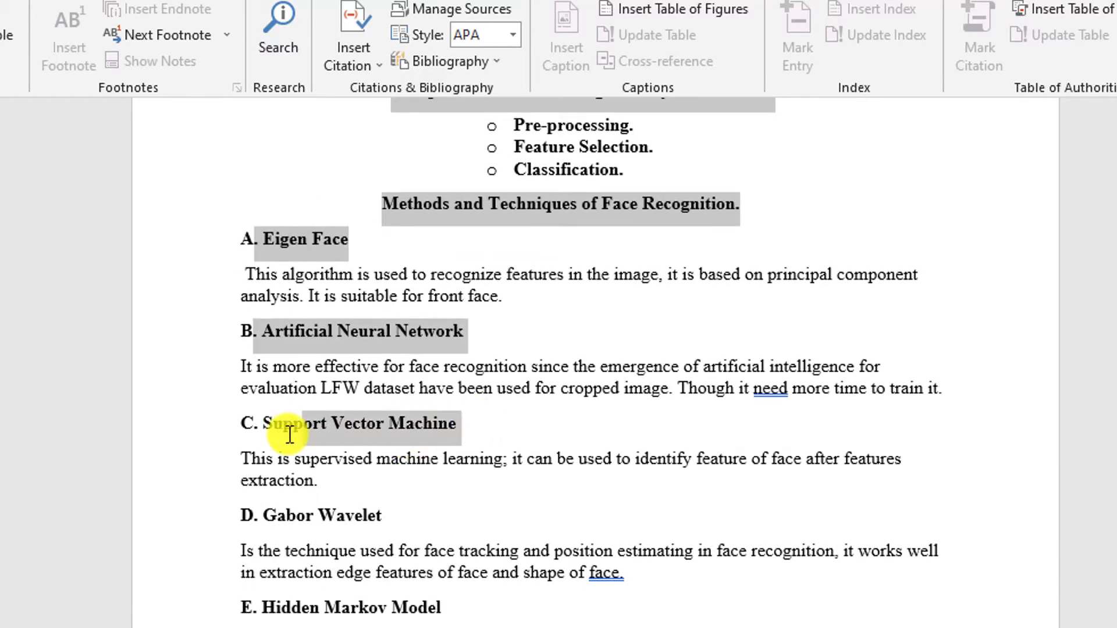
ctrl+drag(385, 517, 288, 518)
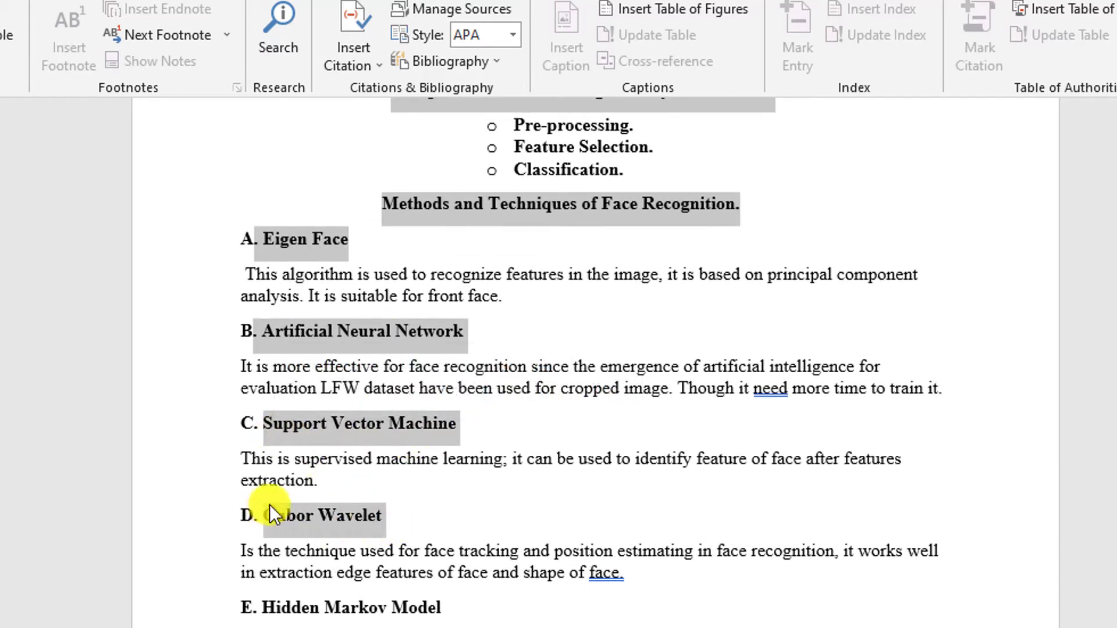
ctrl+drag(446, 608, 273, 601)
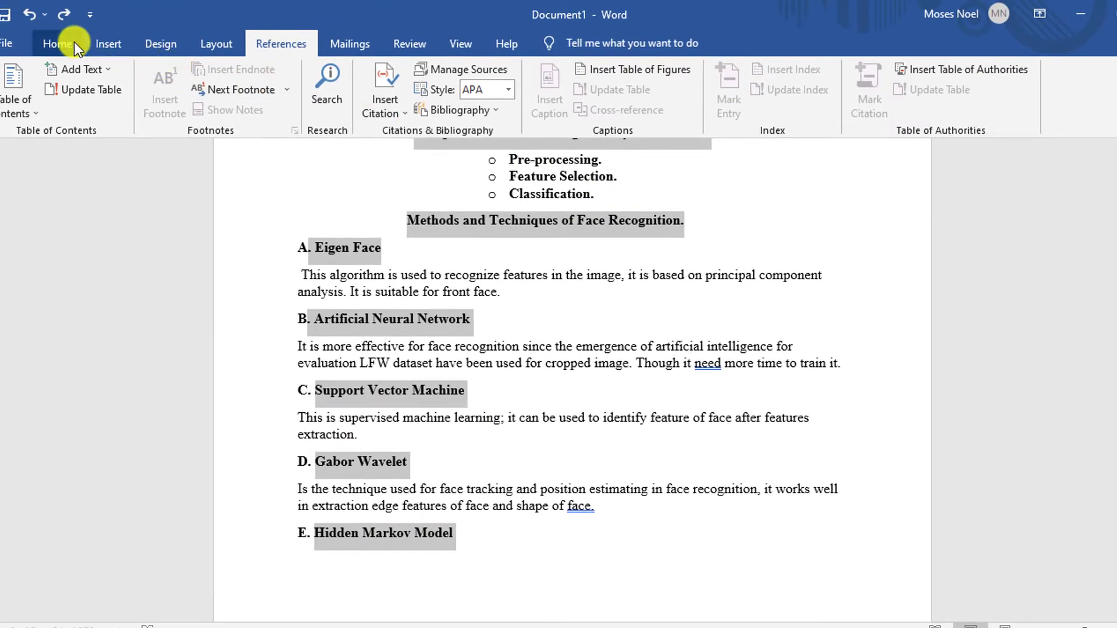
click(74, 42)
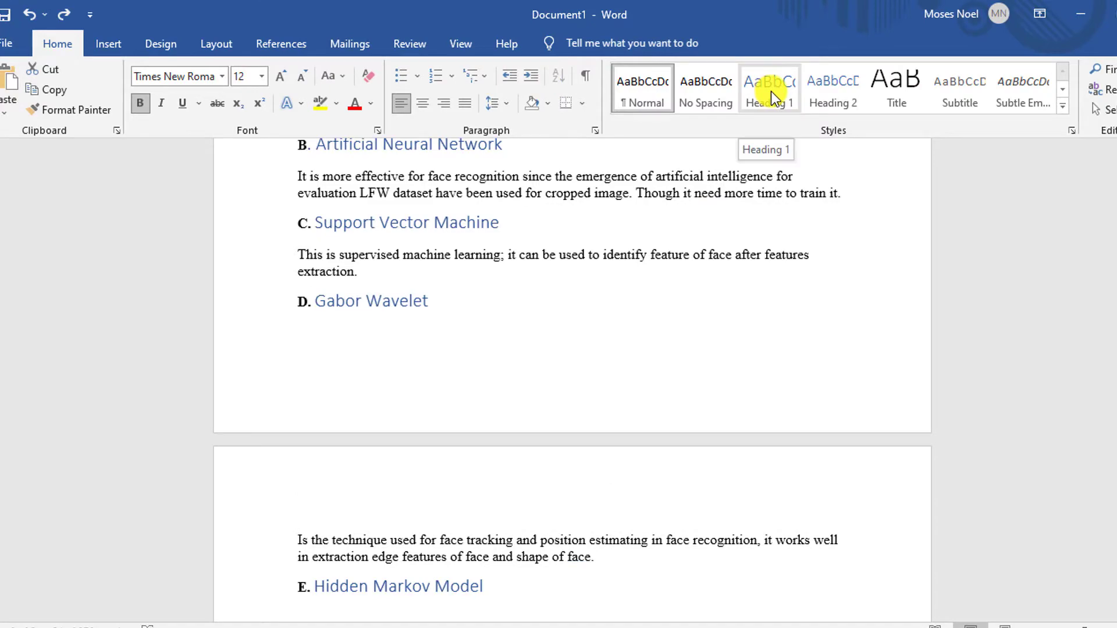
click(770, 92)
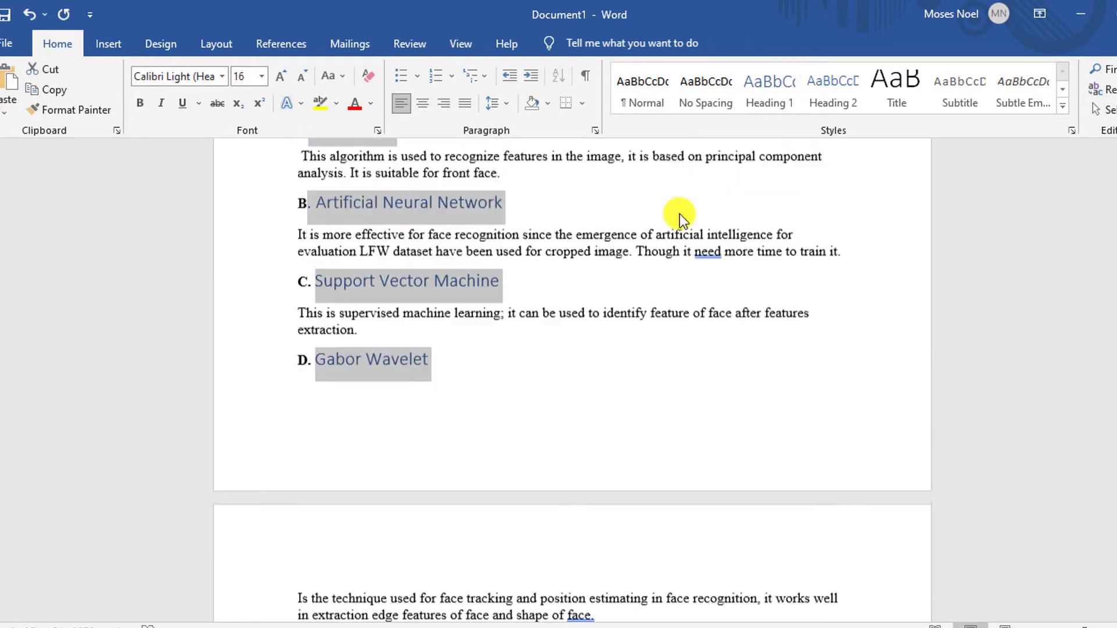
- Number the main headings 1 to 6, ending with Conclusion, and the method subheadings 5.1 Eigen Face, 5.2 Artificial Neural Network and 5.3 Support Vector Machine
scroll(640, 214, up, 10)
scroll(583, 221, down, 2)
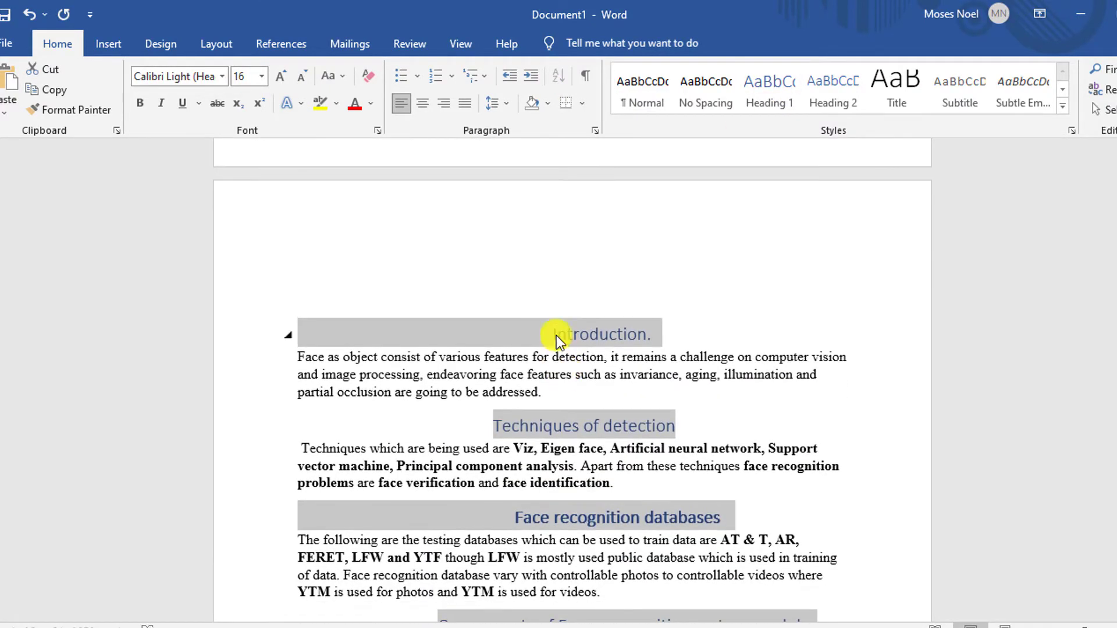
click(555, 333)
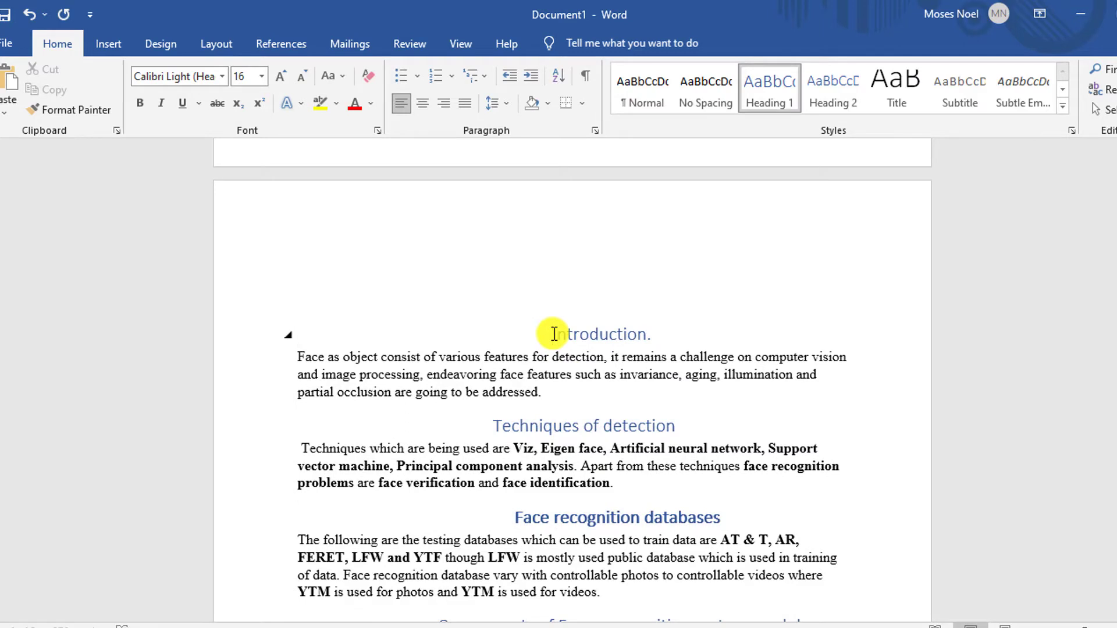
text(1.)
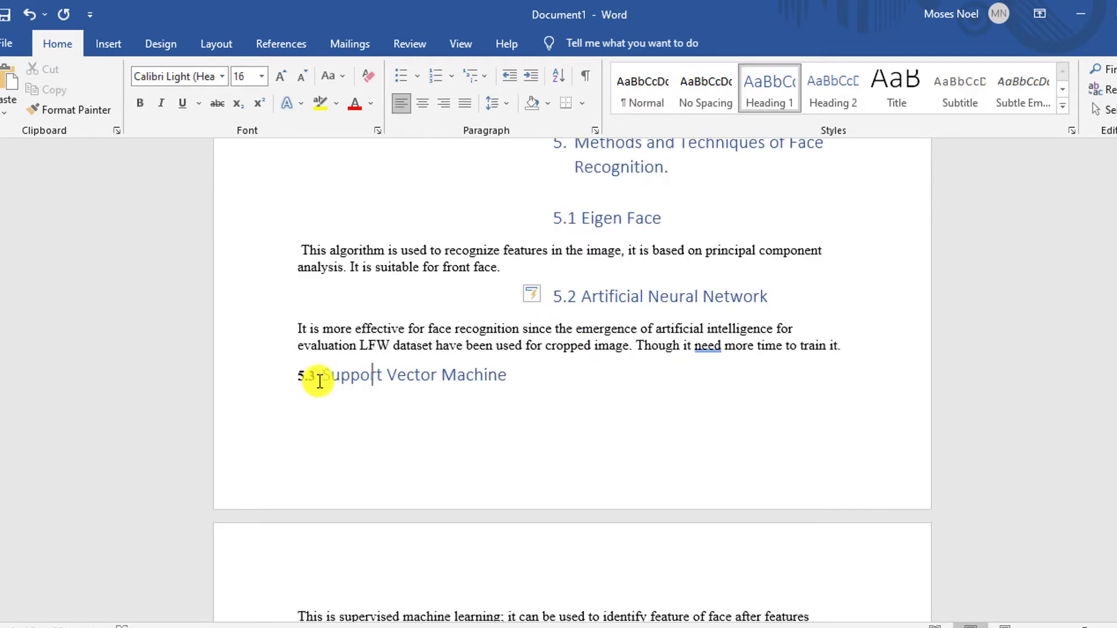
key(Return)
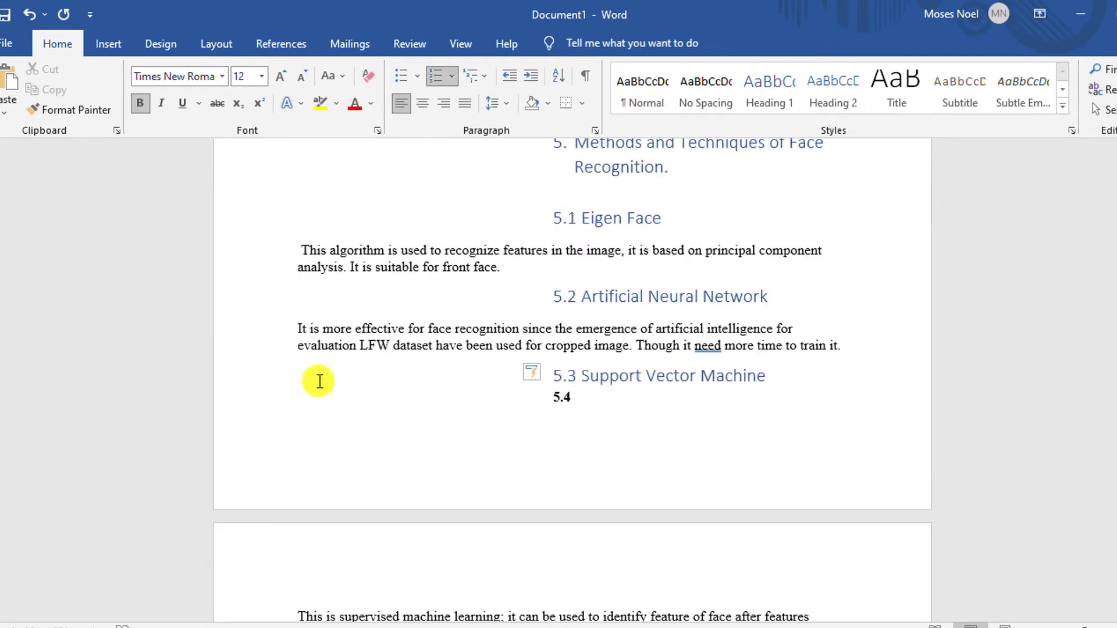
key(Return)
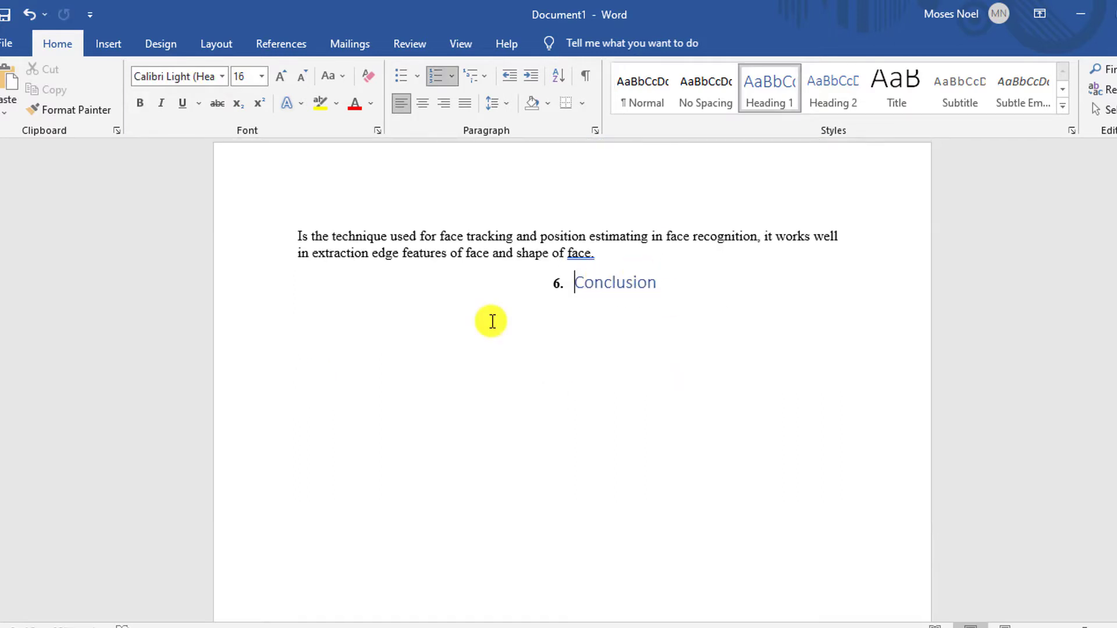
- Review the numbered headings throughout the document, from the Conclusion back to the cover page and Introduction
scroll(492, 321, down, 8)
scroll(501, 347, up, 20)
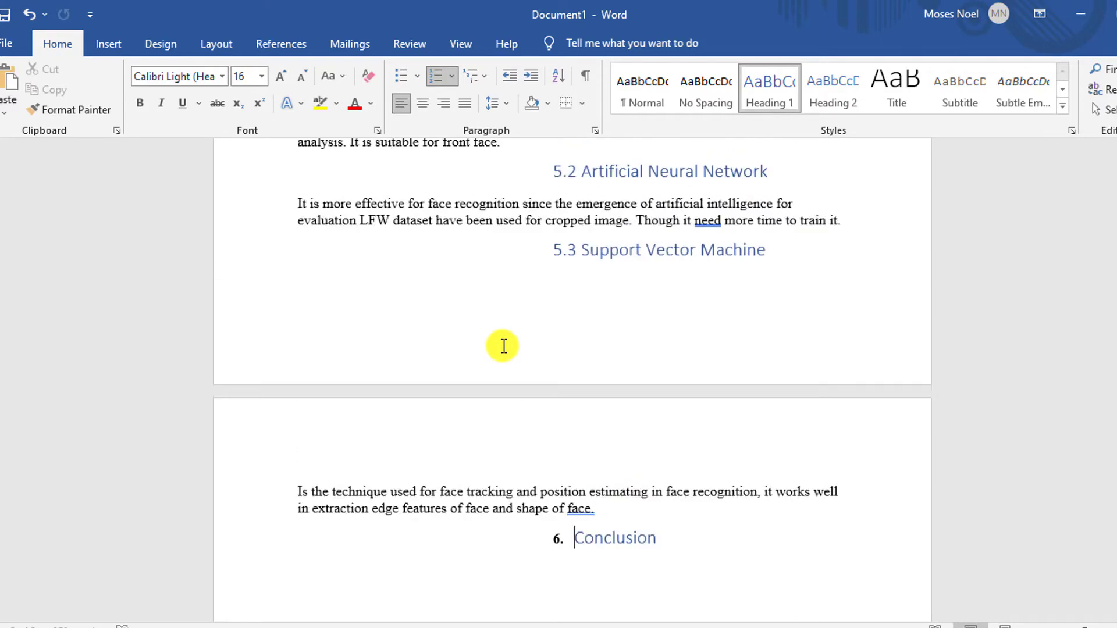
scroll(503, 347, up, 6)
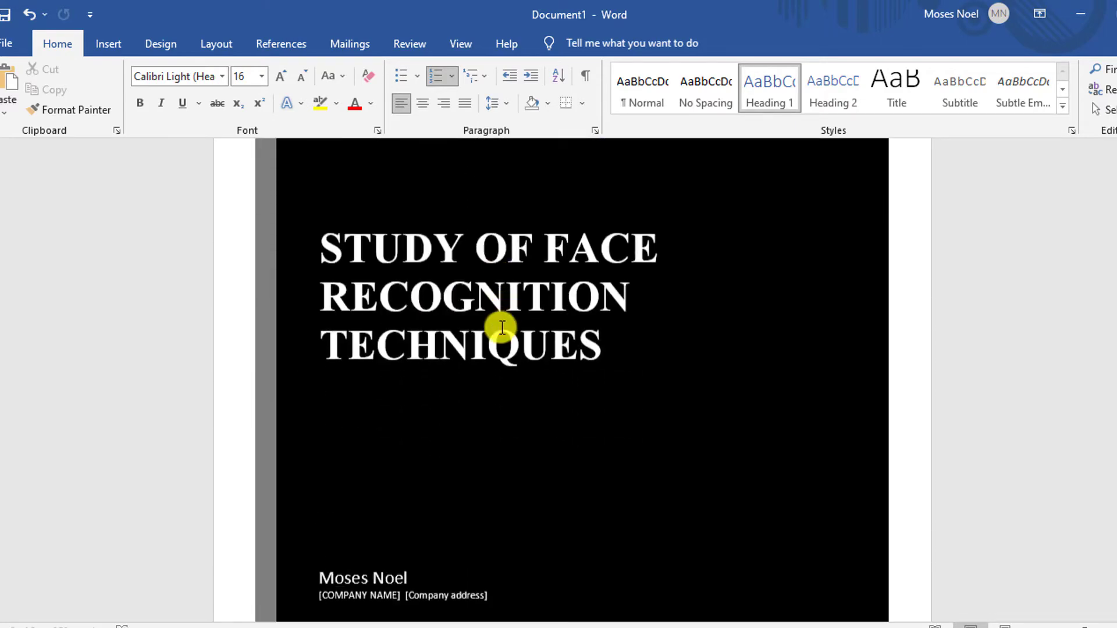
scroll(501, 337, down, 9)
scroll(501, 324, up, 1)
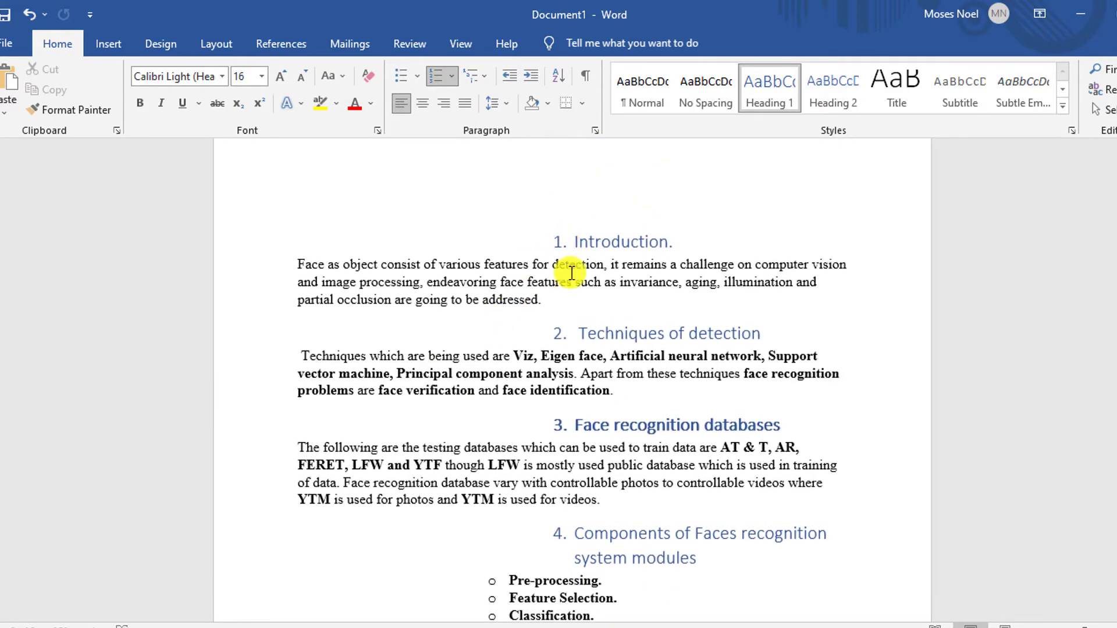
- Add blank lines after the Introduction paragraph to push the Techniques of detection section onto the following page
click(557, 304)
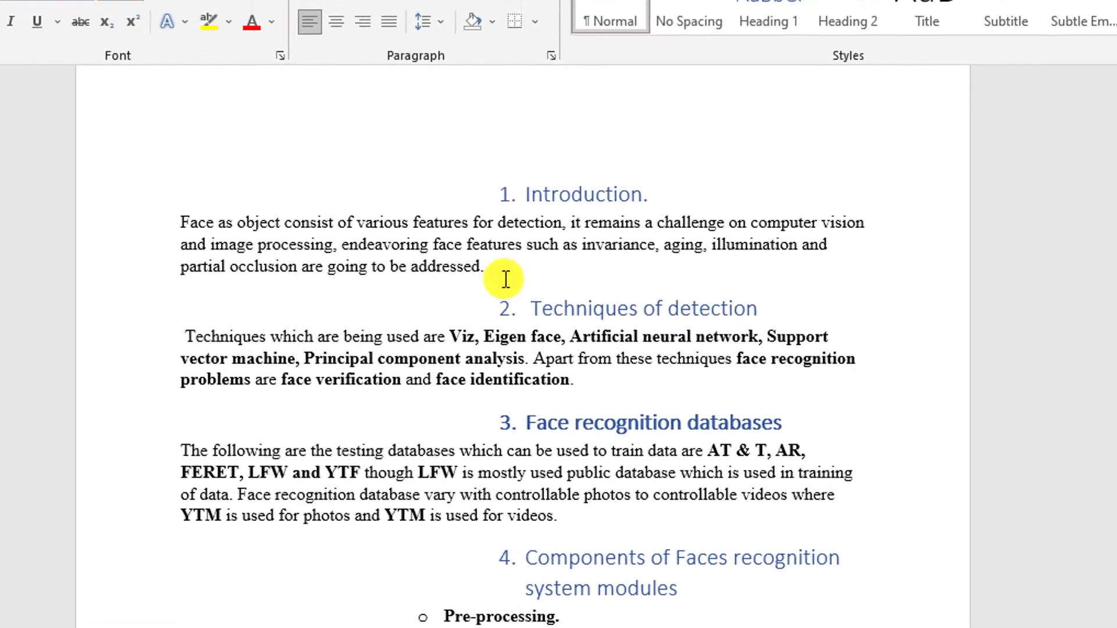
key(Return)
key(Return)
key(Return)
key(Return)
key(Return)
key(Return)
key(Return)
key(Return)
key(Return)
key(Return)
key(Return)
key(Return)
key(Return)
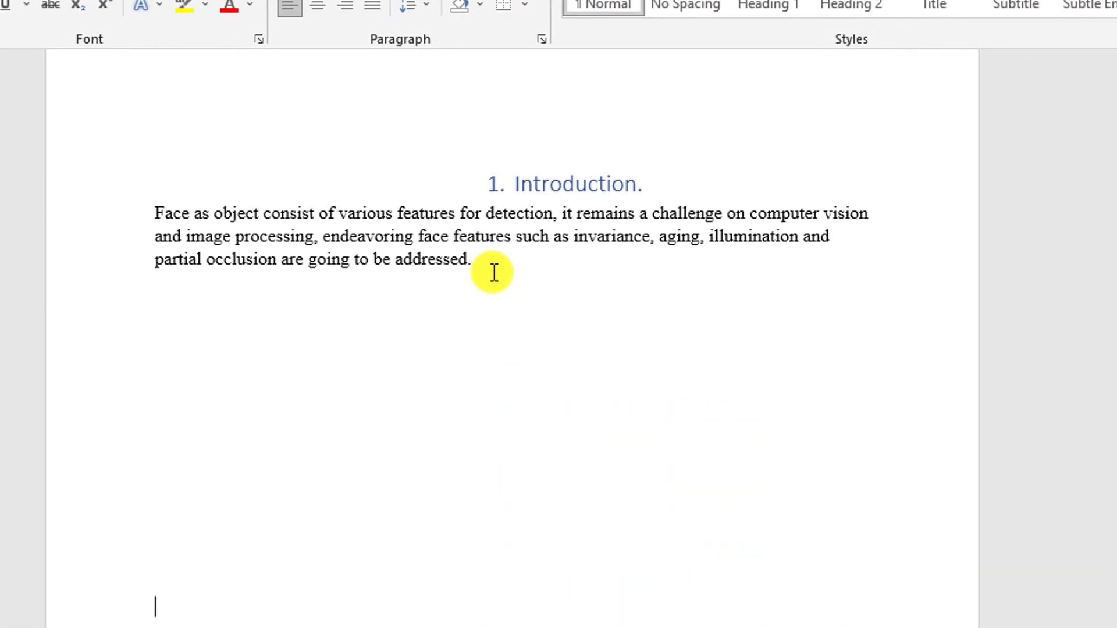
key(Return)
key(Return)
key(Return)
key(Return)
key(Return)
key(Return)
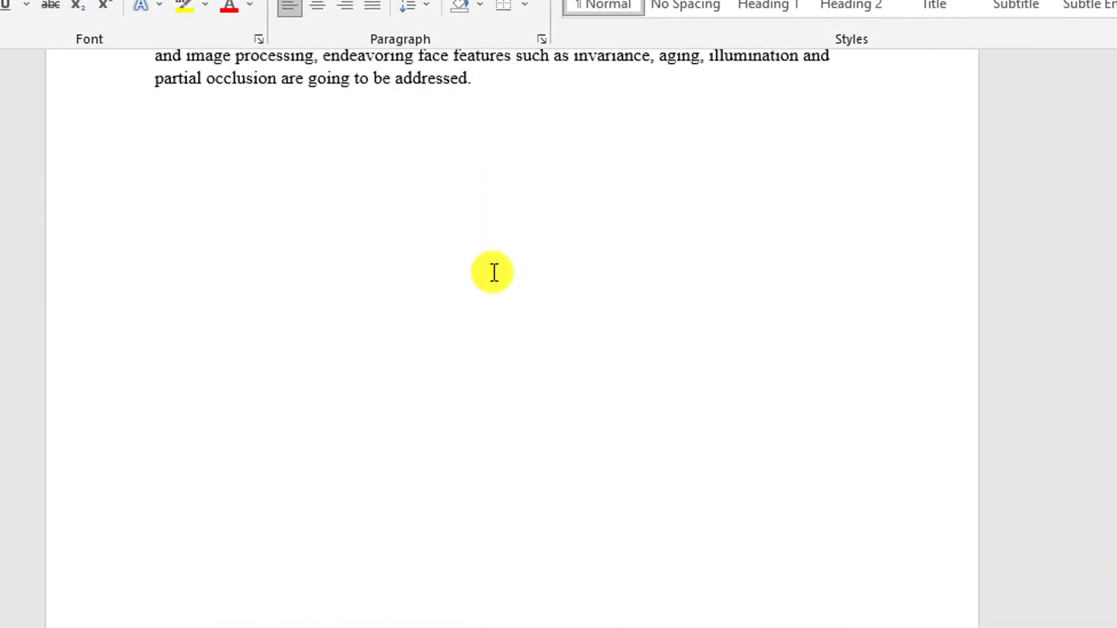
scroll(504, 186, down, 7)
scroll(504, 187, up, 3)
scroll(504, 186, down, 4)
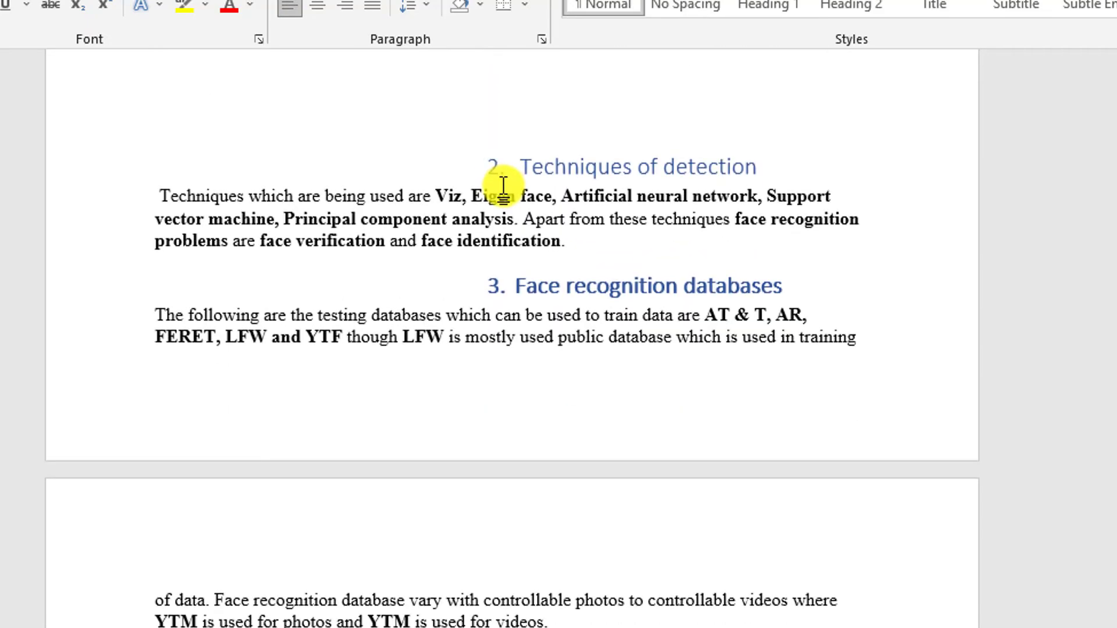
key(Return)
key(Return)
key(Return)
key(Return)
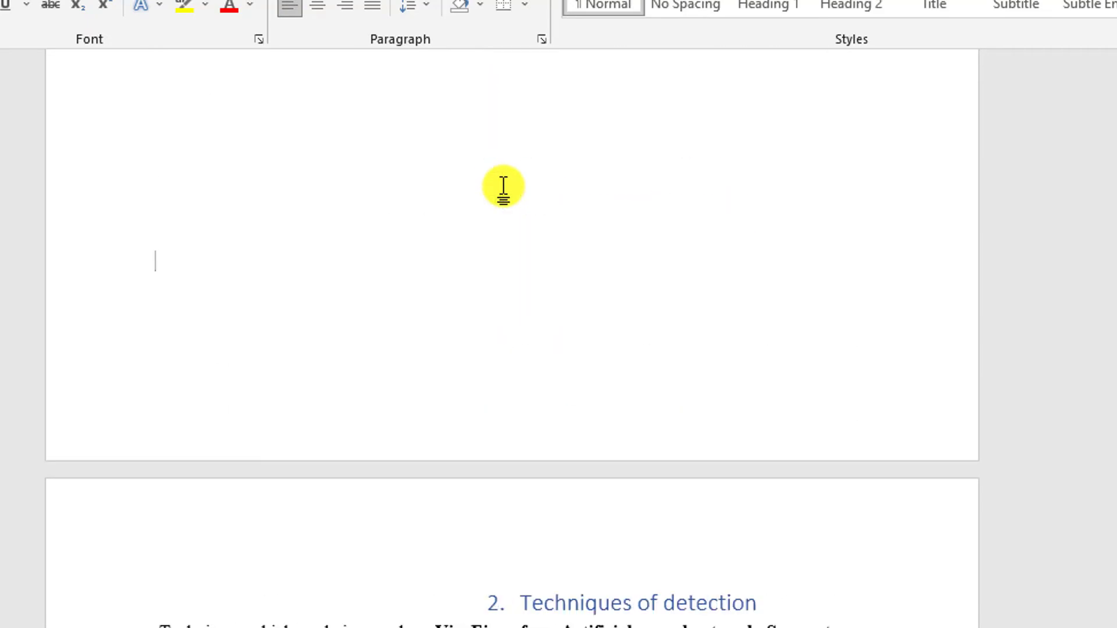
- Add blank lines after the Techniques of detection paragraph to move the Face recognition databases section onto a new page
scroll(504, 187, down, 8)
scroll(669, 210, up, 1)
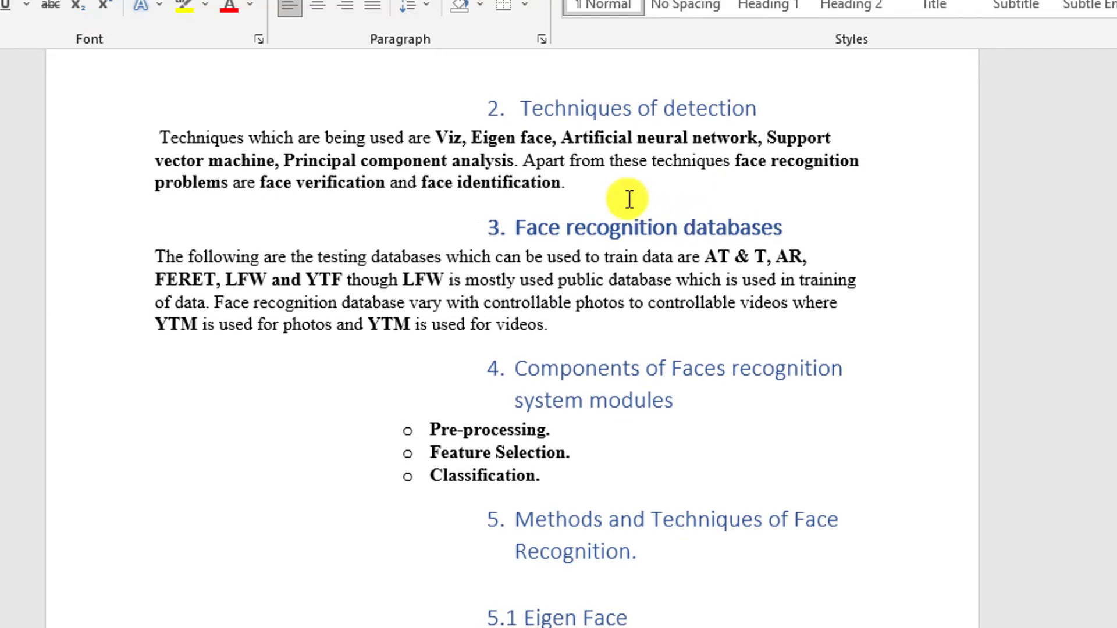
key(Return)
key(Return)
key(Return)
key(Return)
key(Return)
key(Return)
key(Return)
key(Return)
key(Return)
key(Return)
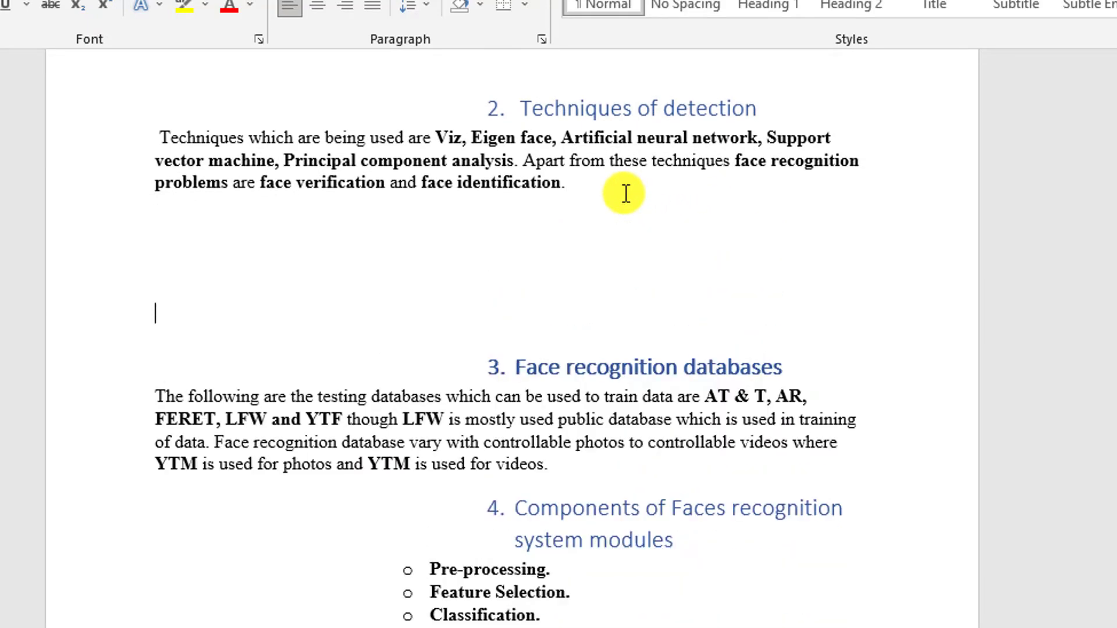
key(Return)
key(Return)
key(Return)
key(Return)
key(Return)
key(Return)
key(Return)
key(Return)
key(Return)
key(Return)
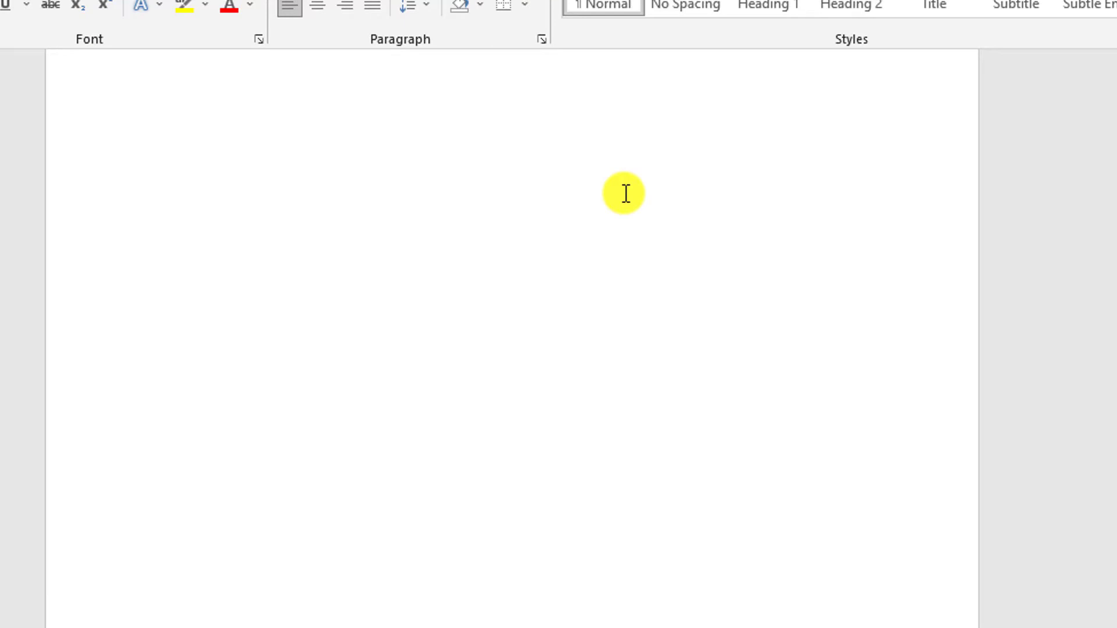
- Add a line of filler text starting with "ddmdddjdj" below the Conclusion heading and move it out of the numbered list's indentation
text(djdj)
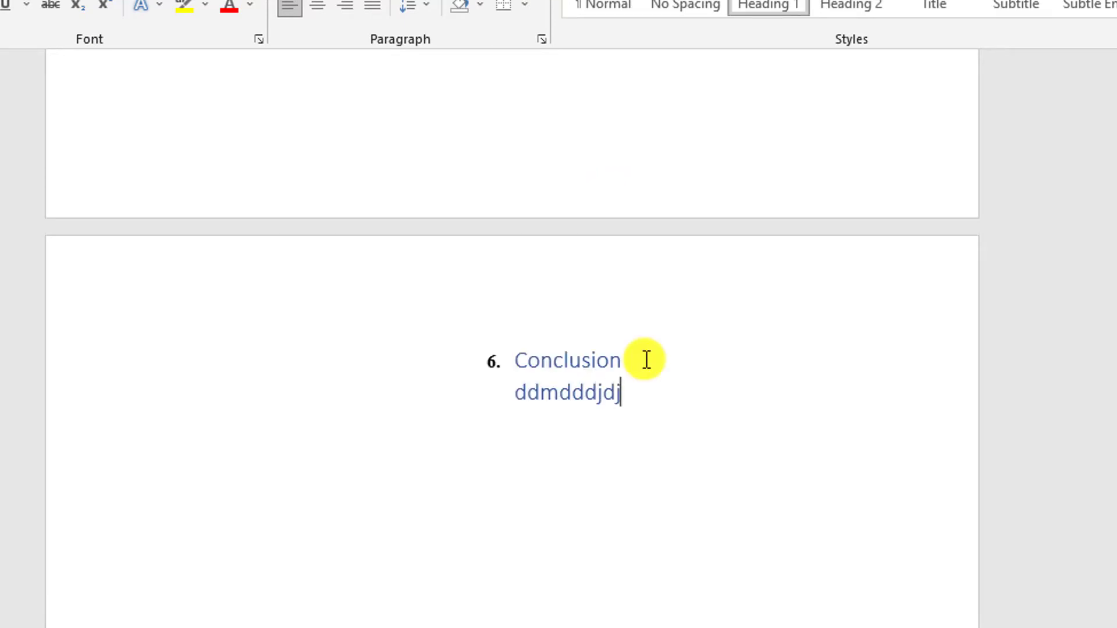
text(udududuududududuuduud)
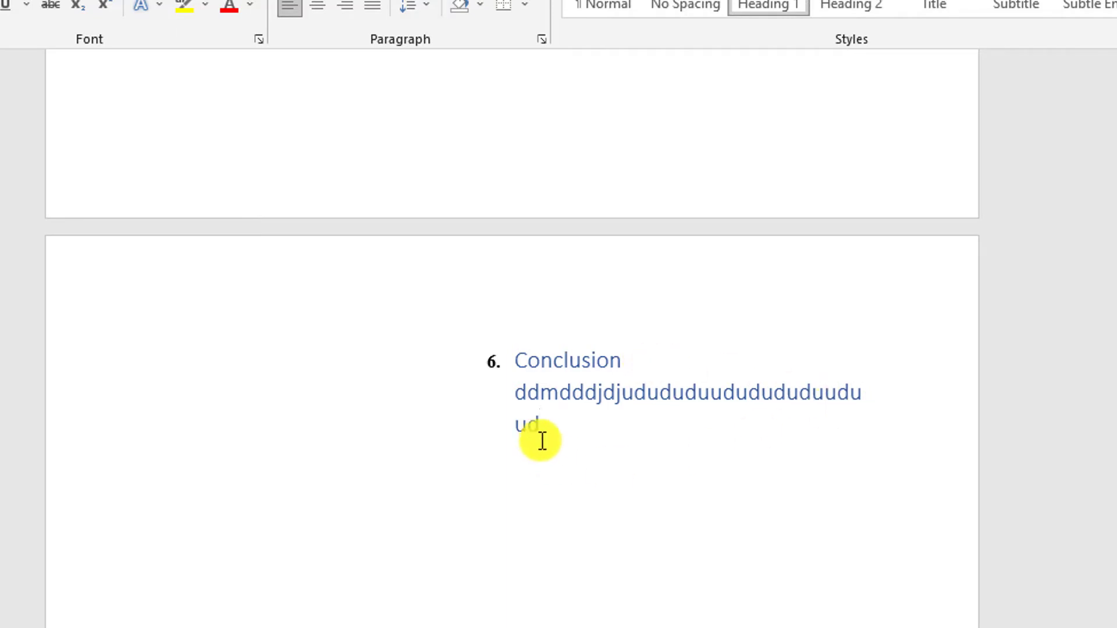
drag(541, 439, 501, 391)
click(599, 7)
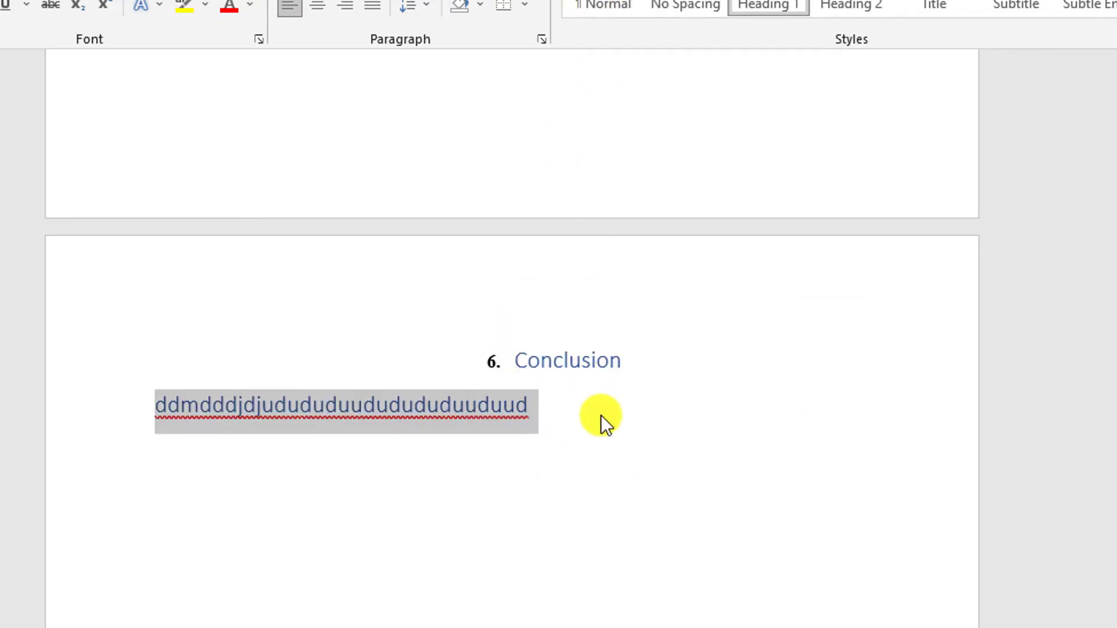
click(534, 407)
drag(534, 407, 83, 409)
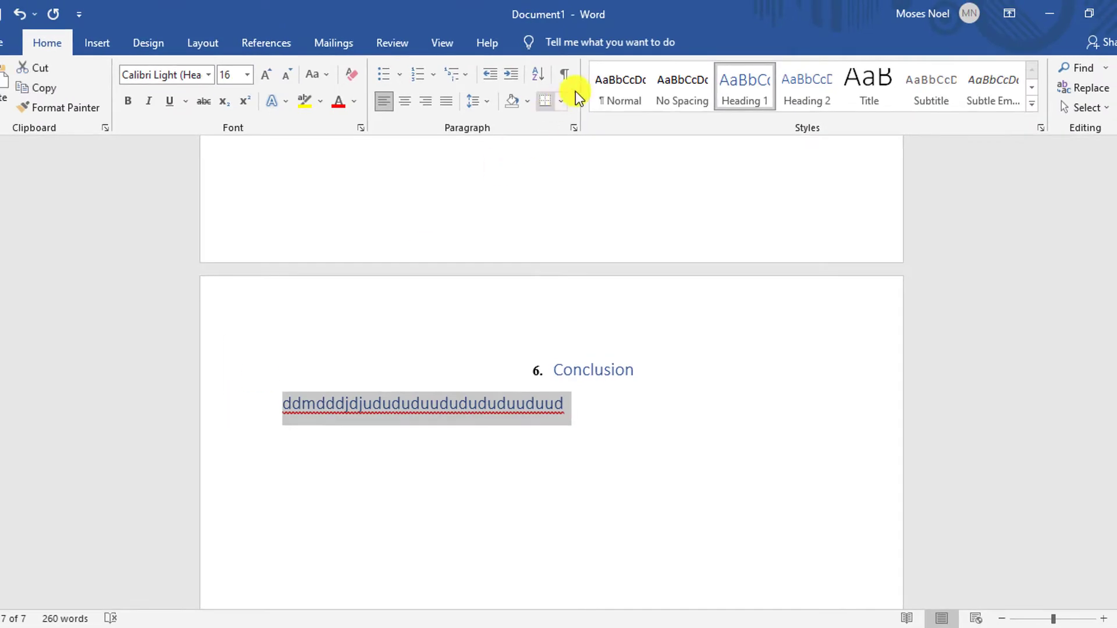
- Create an empty page between the cover page and the Introduction and place the cursor at its start
key(ctrl+Home)
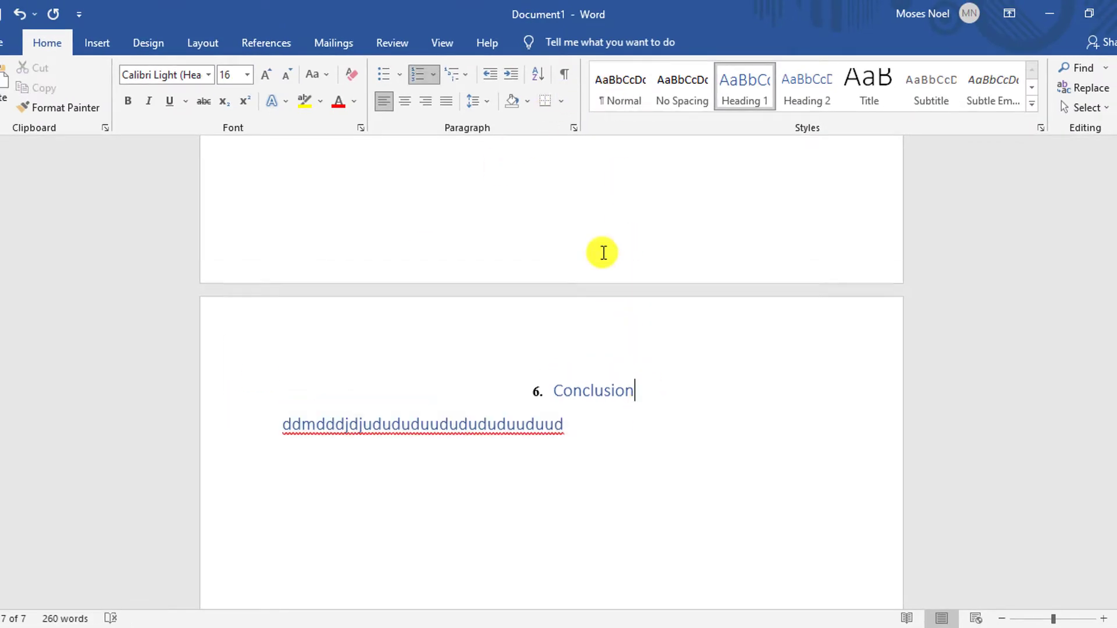
key(Return)
key(Return)
key(Return)
key(Return)
key(Return)
key(Return)
key(Return)
key(Return)
key(Return)
key(Return)
key(Return)
key(Return)
key(Return)
key(Return)
key(Return)
key(Return)
key(Return)
key(Return)
key(Return)
key(Return)
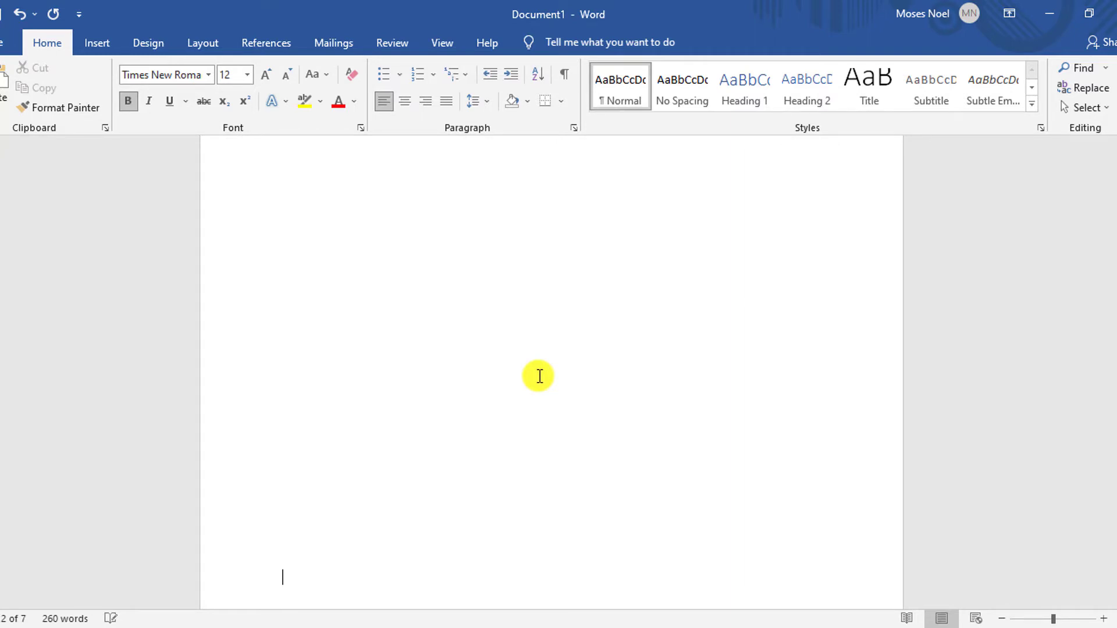
scroll(539, 369, down, 1)
scroll(540, 362, down, 4)
scroll(538, 356, up, 4)
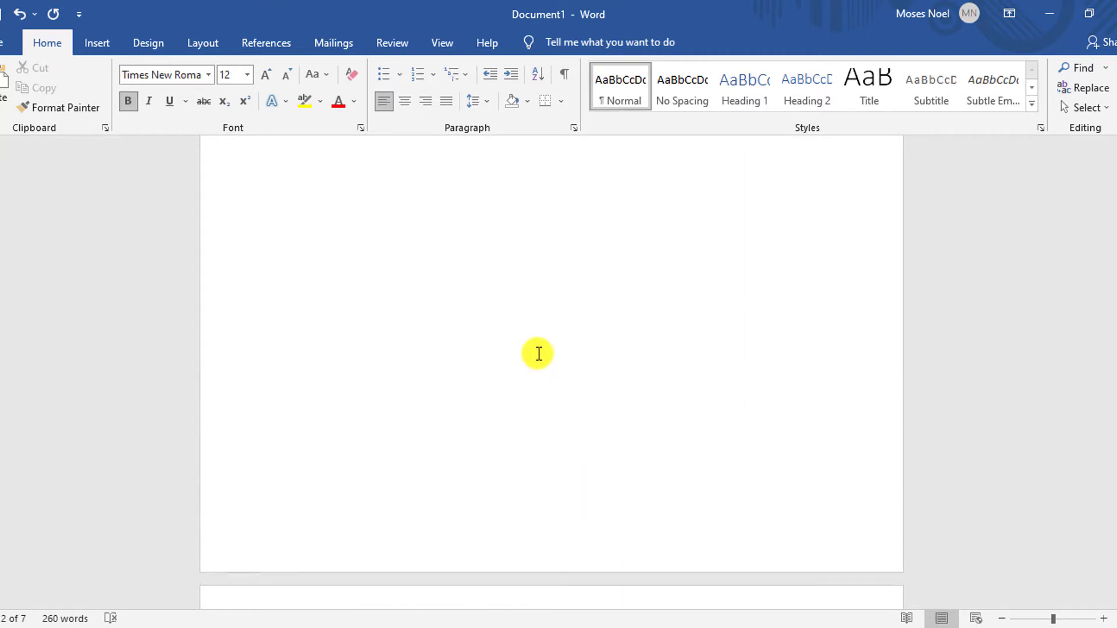
scroll(524, 353, down, 1)
click(498, 252)
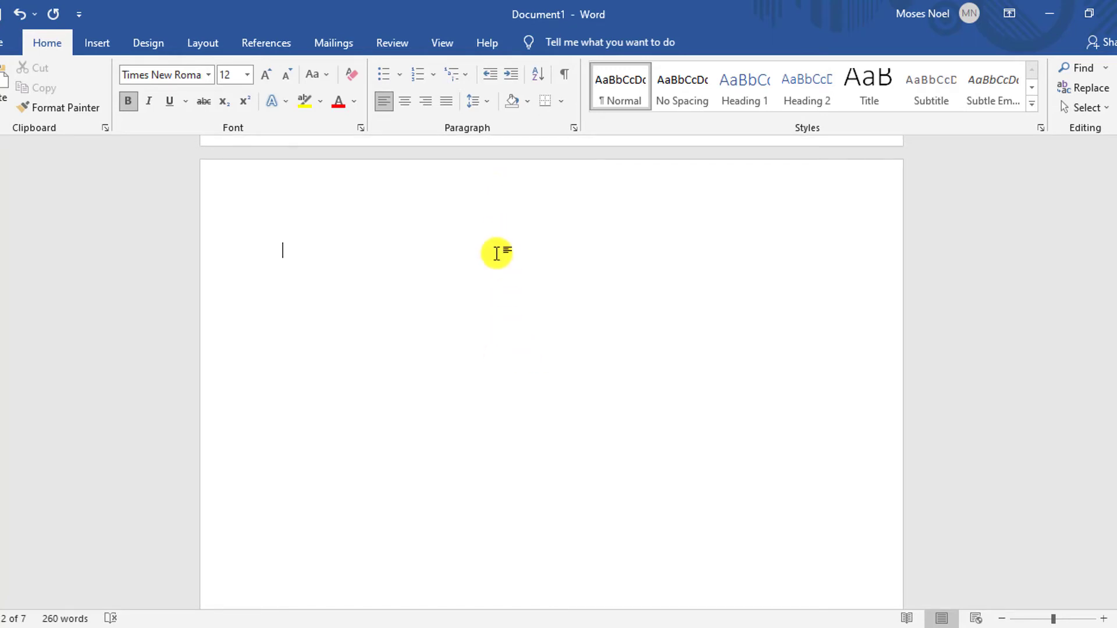
double_click(511, 202)
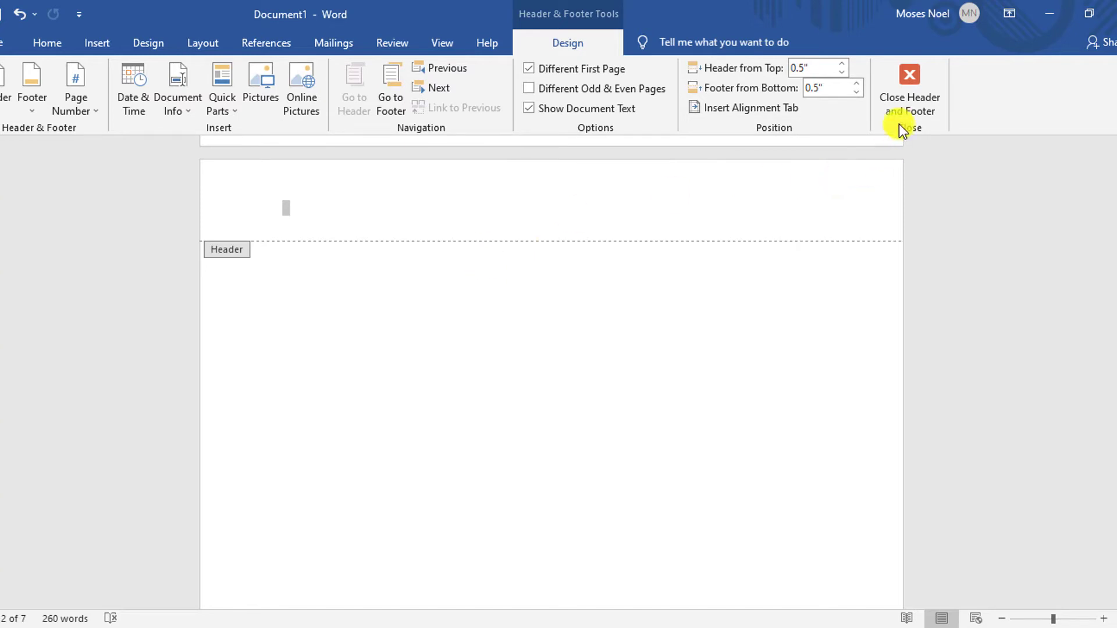
click(900, 104)
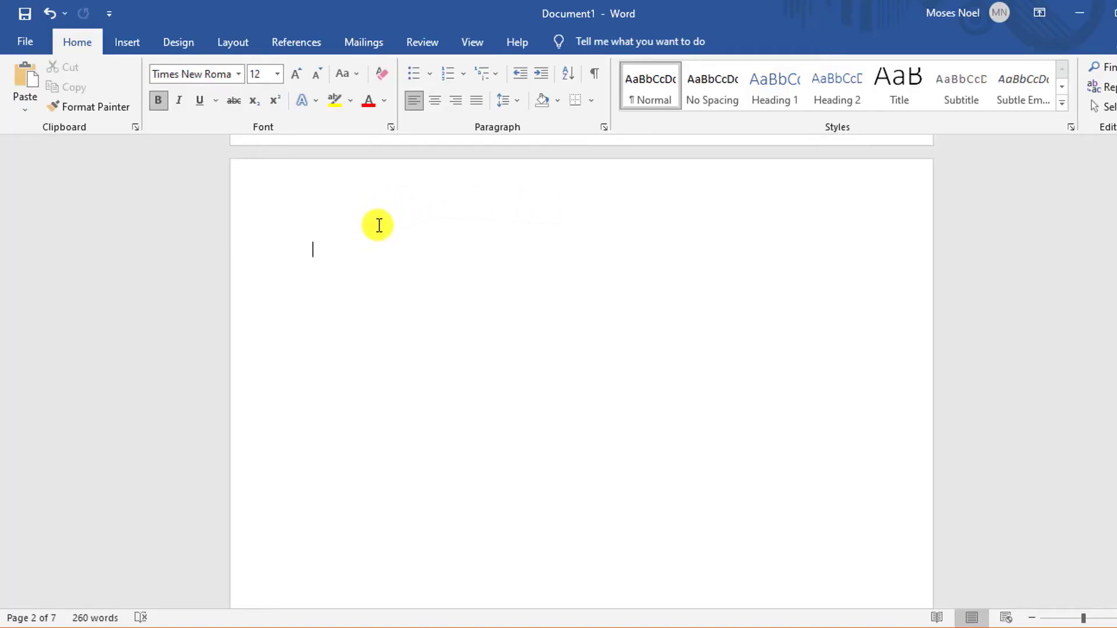
- Insert the built-in Automatic Table 2 table of contents on the empty page after the cover
click(305, 44)
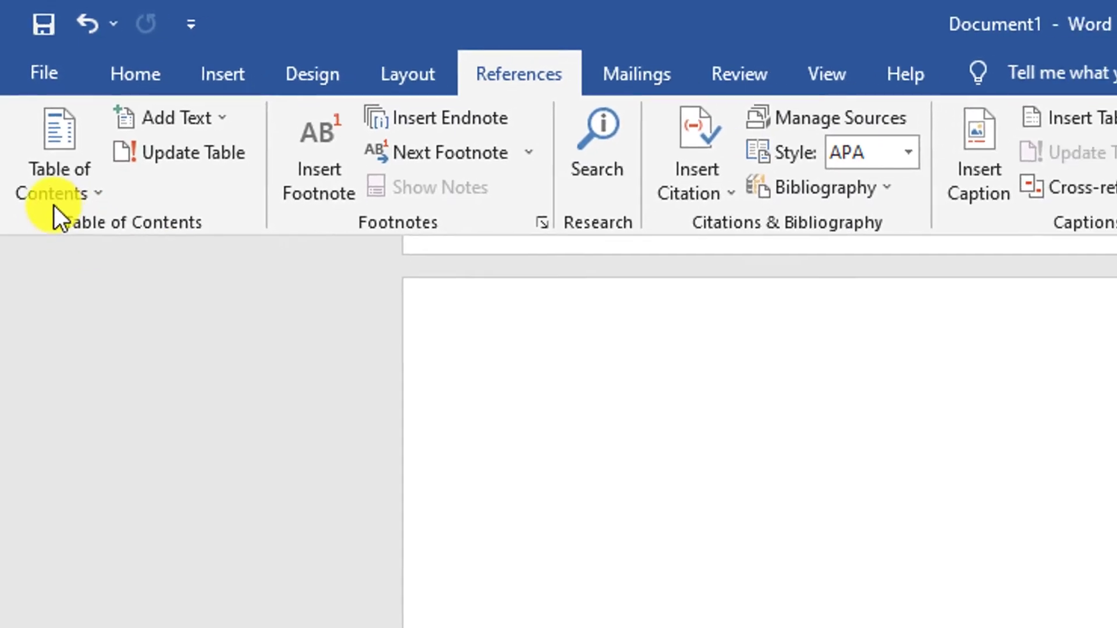
click(56, 195)
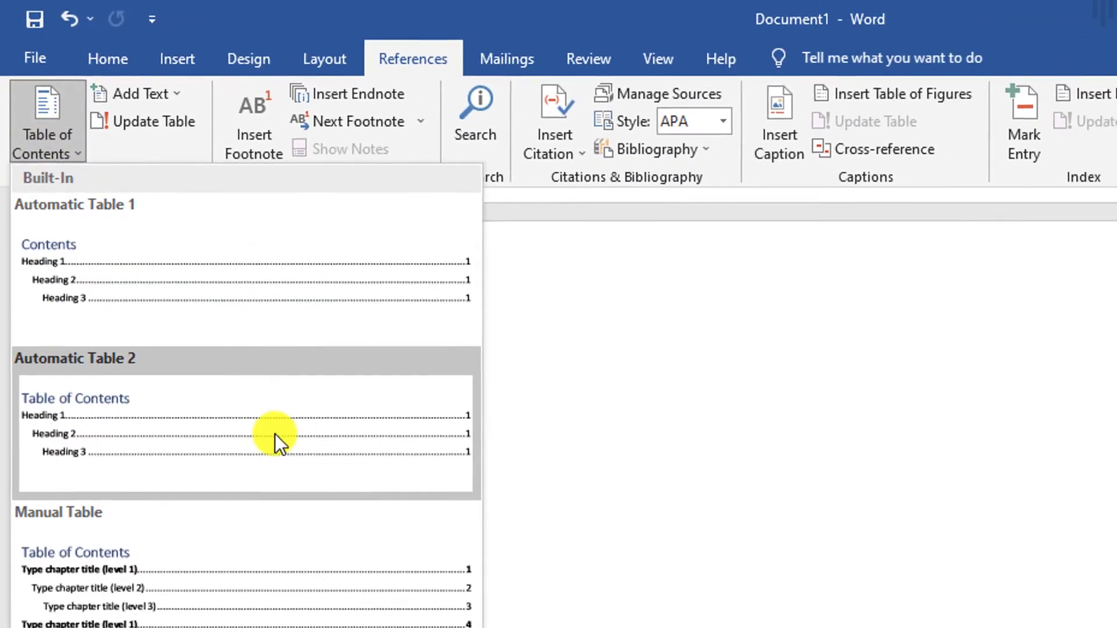
click(275, 434)
click(726, 265)
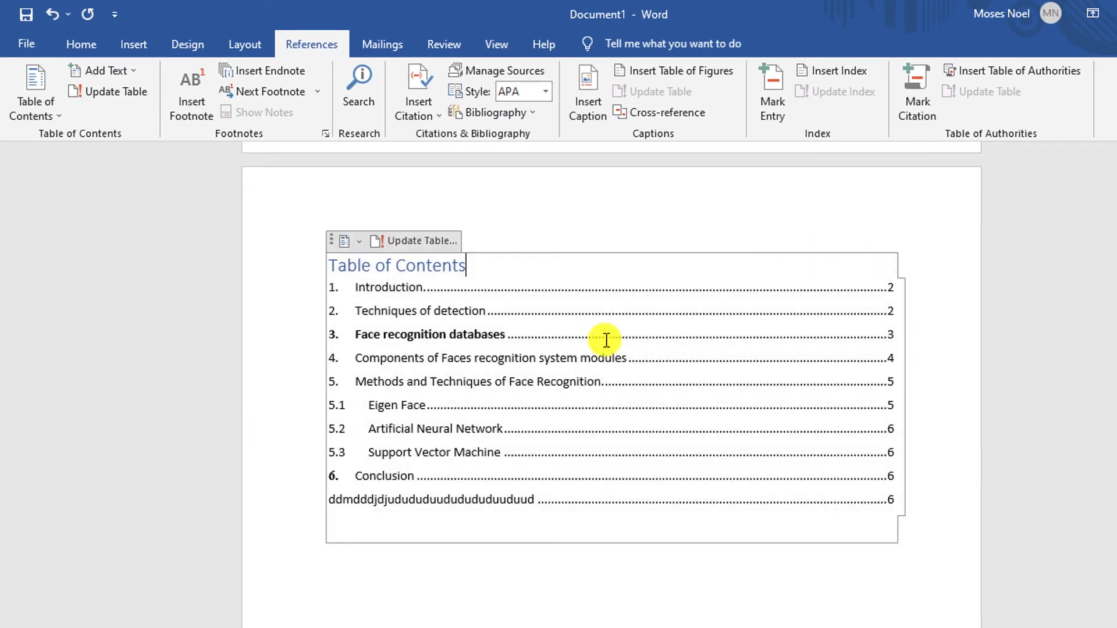
- Check the table of contents entries and page numbers against the section headings in the document
scroll(506, 532, down, 1)
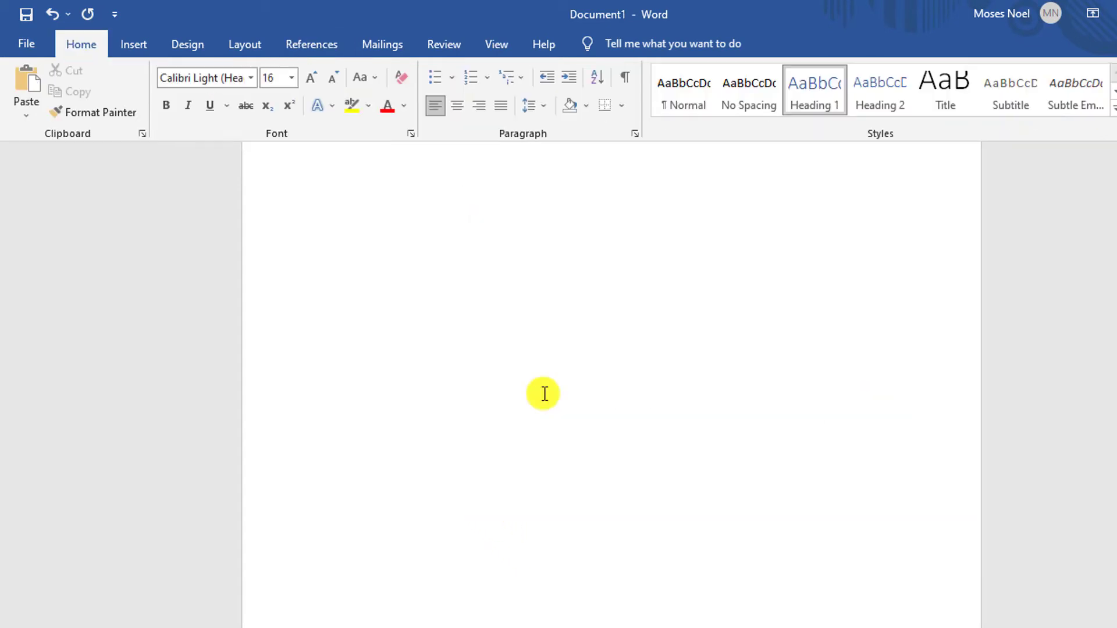
scroll(543, 393, up, 15)
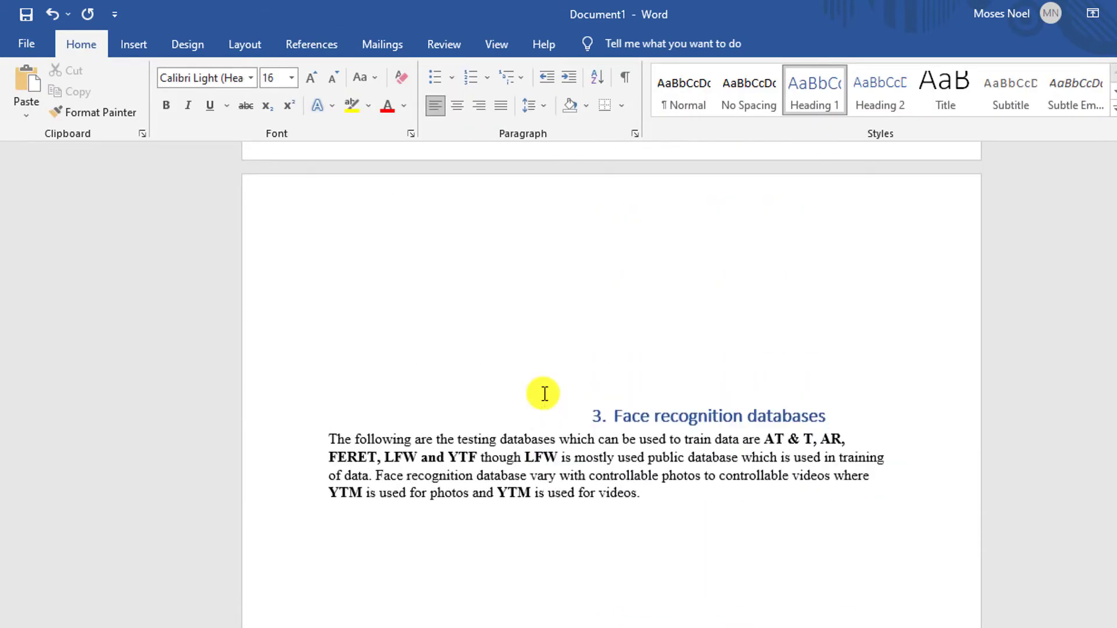
scroll(543, 394, up, 15)
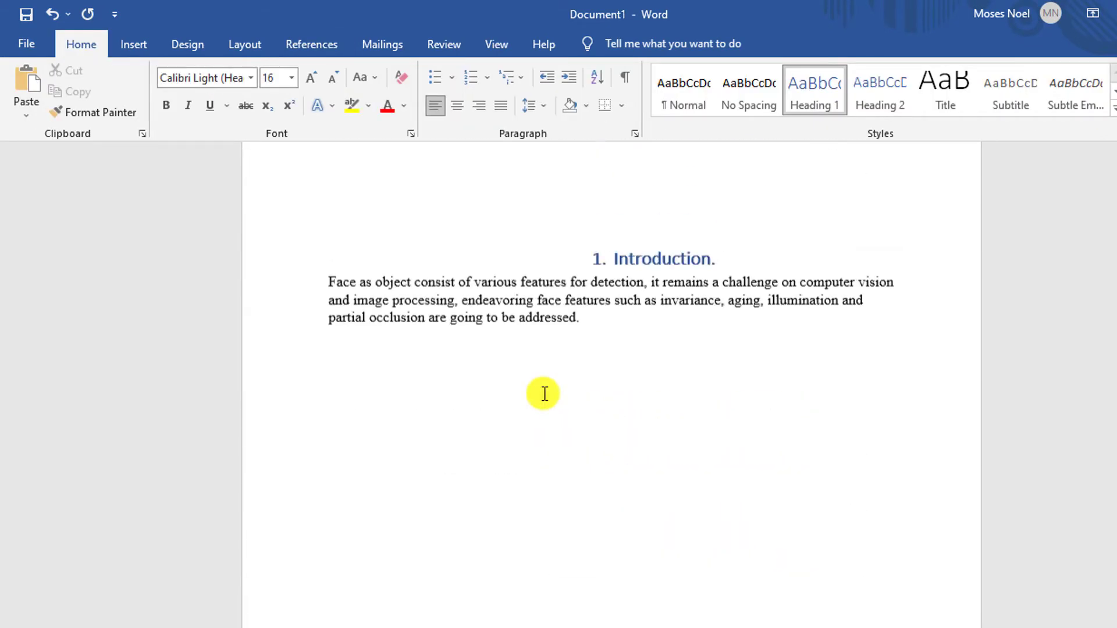
scroll(544, 394, up, 15)
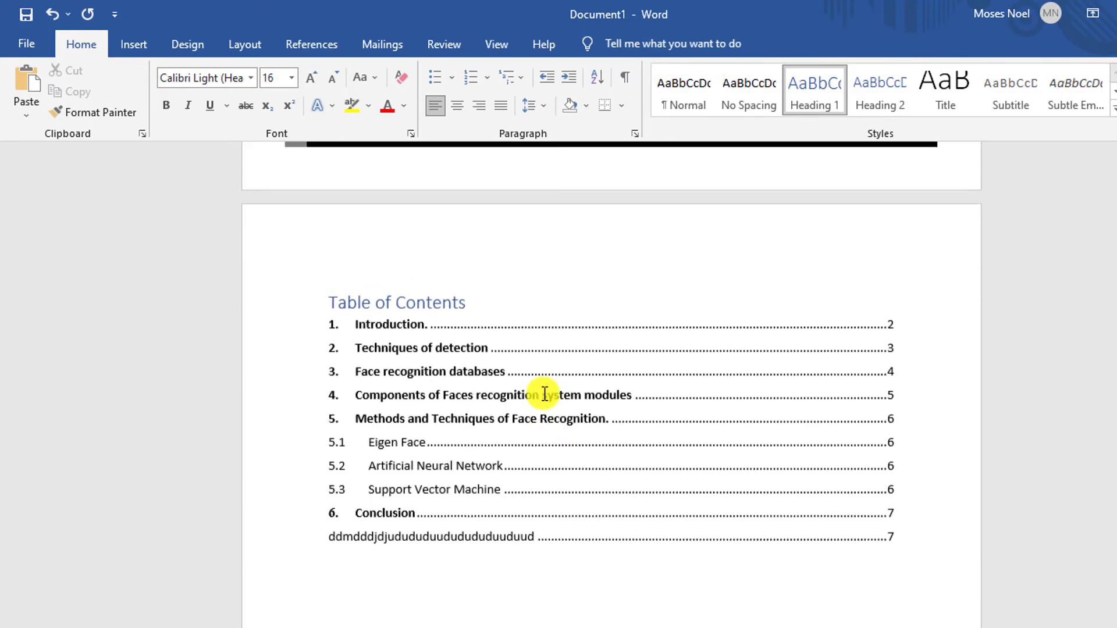
scroll(544, 394, up, 1)
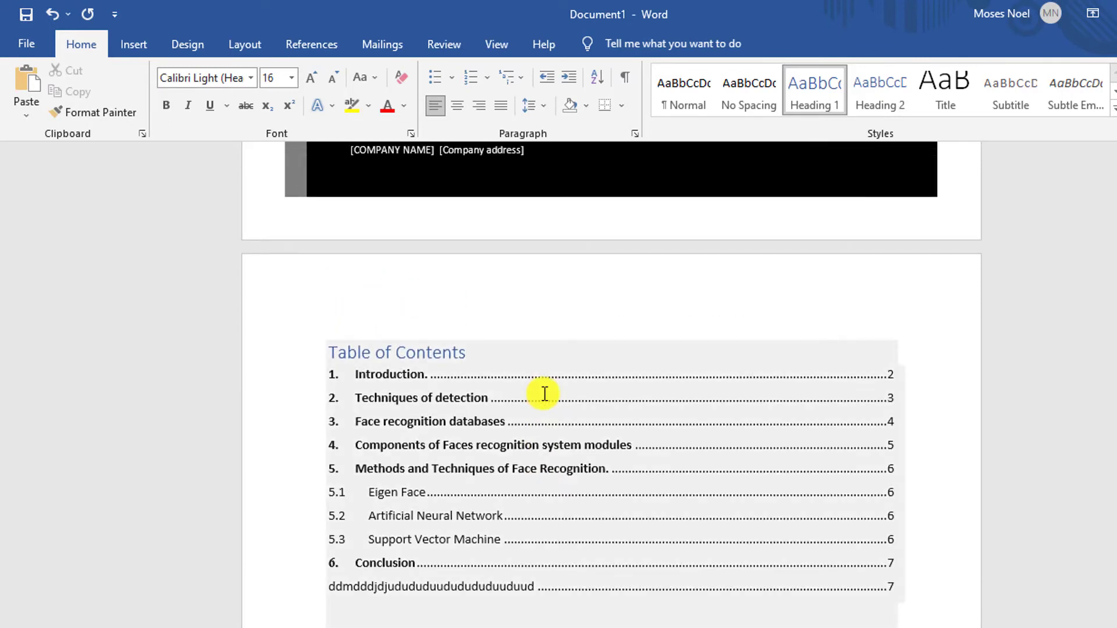